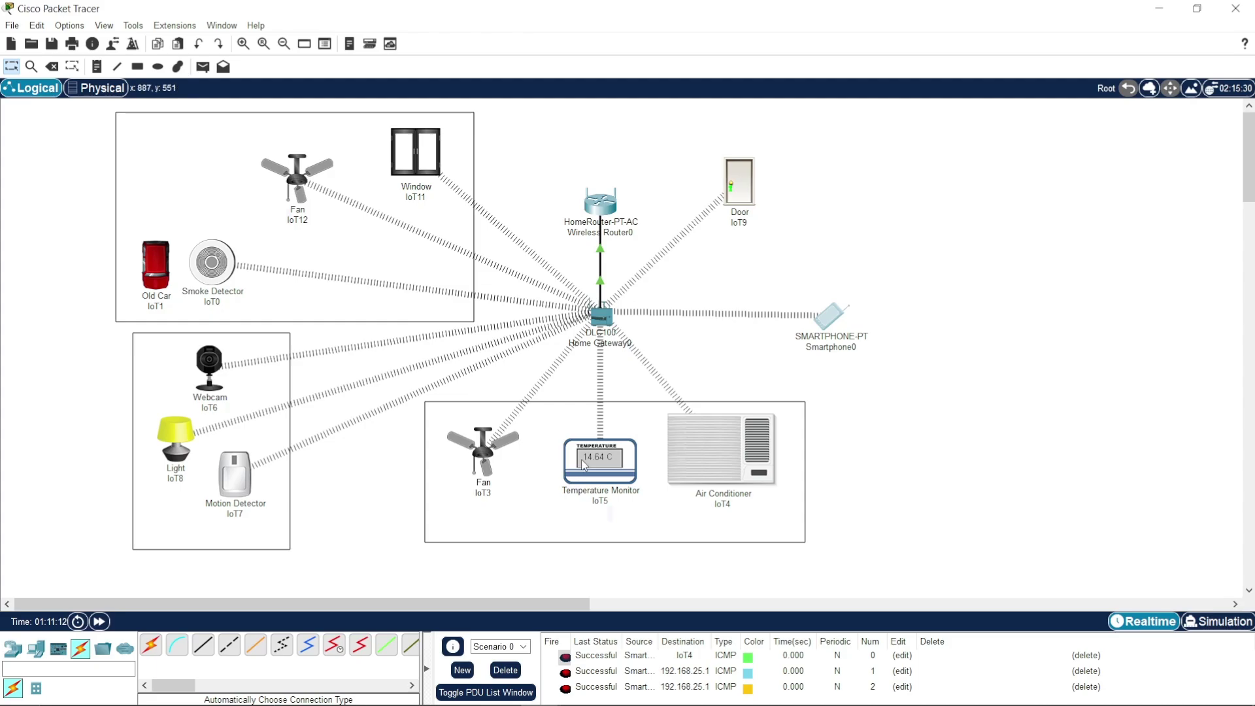
Step: Check the Home Gateway's wireless settings, including its SSID and authentication, and close its configuration
mouse_move(585, 465)
drag(832, 325, 823, 318)
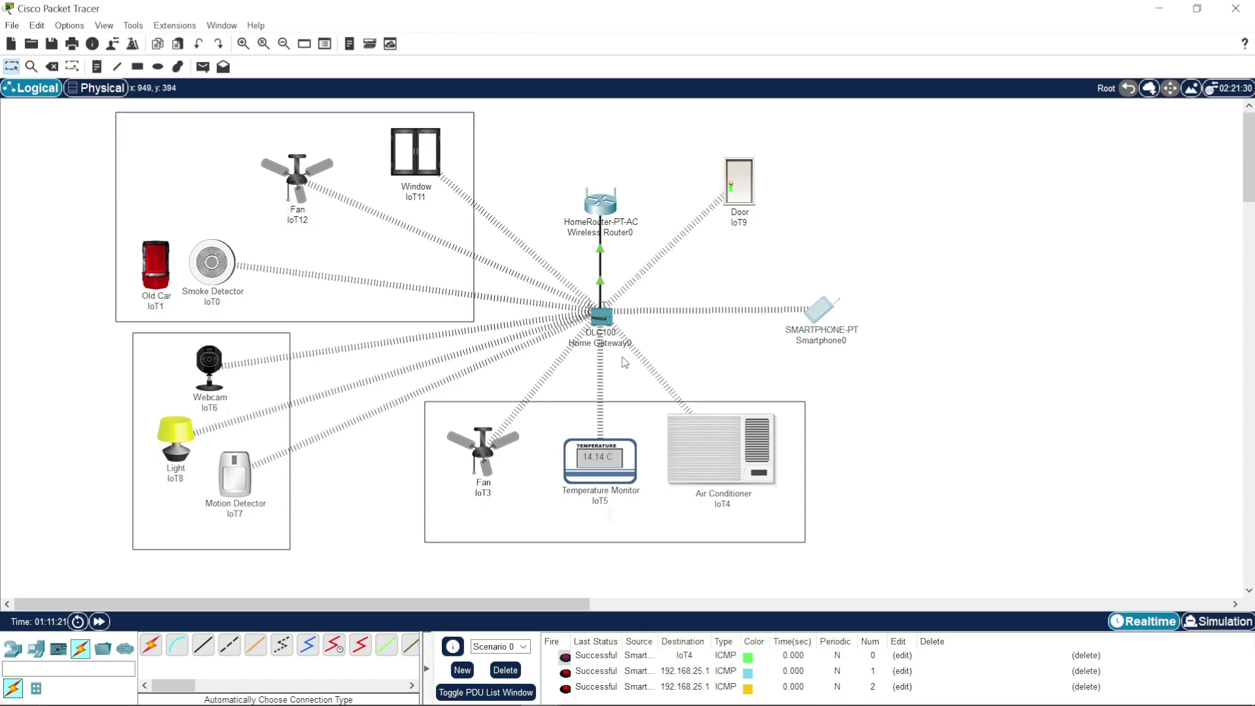
click(607, 322)
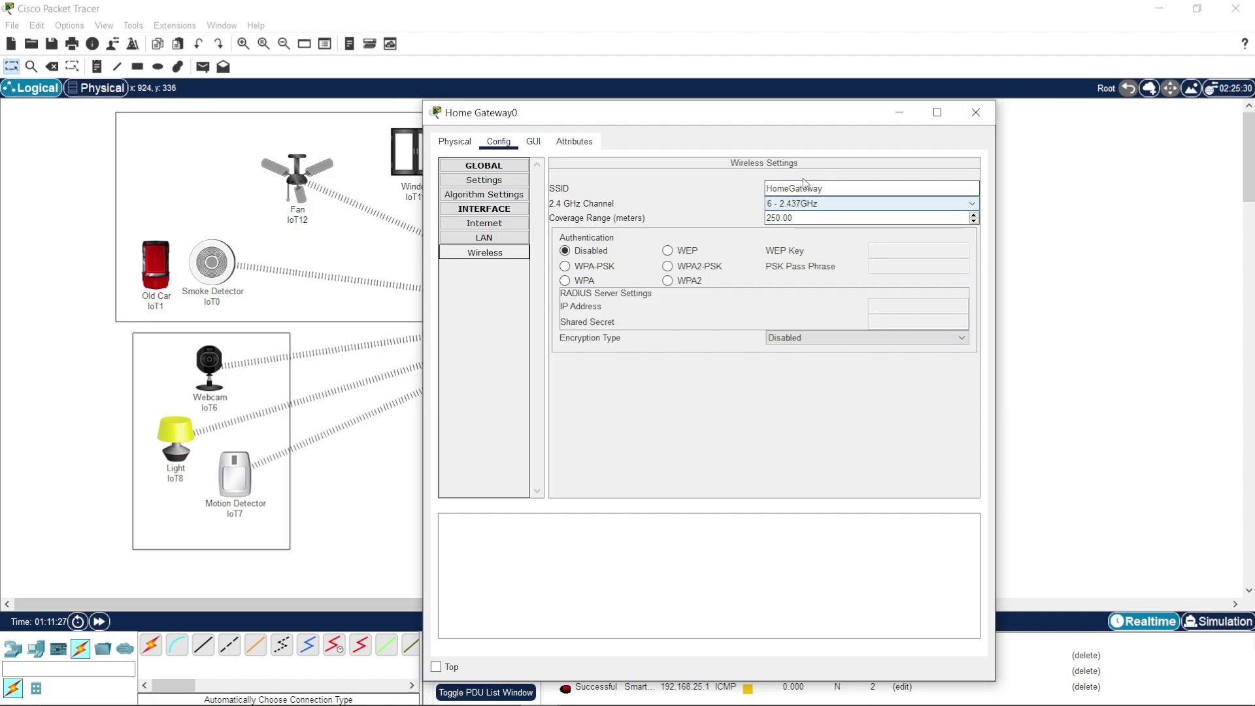
click(979, 114)
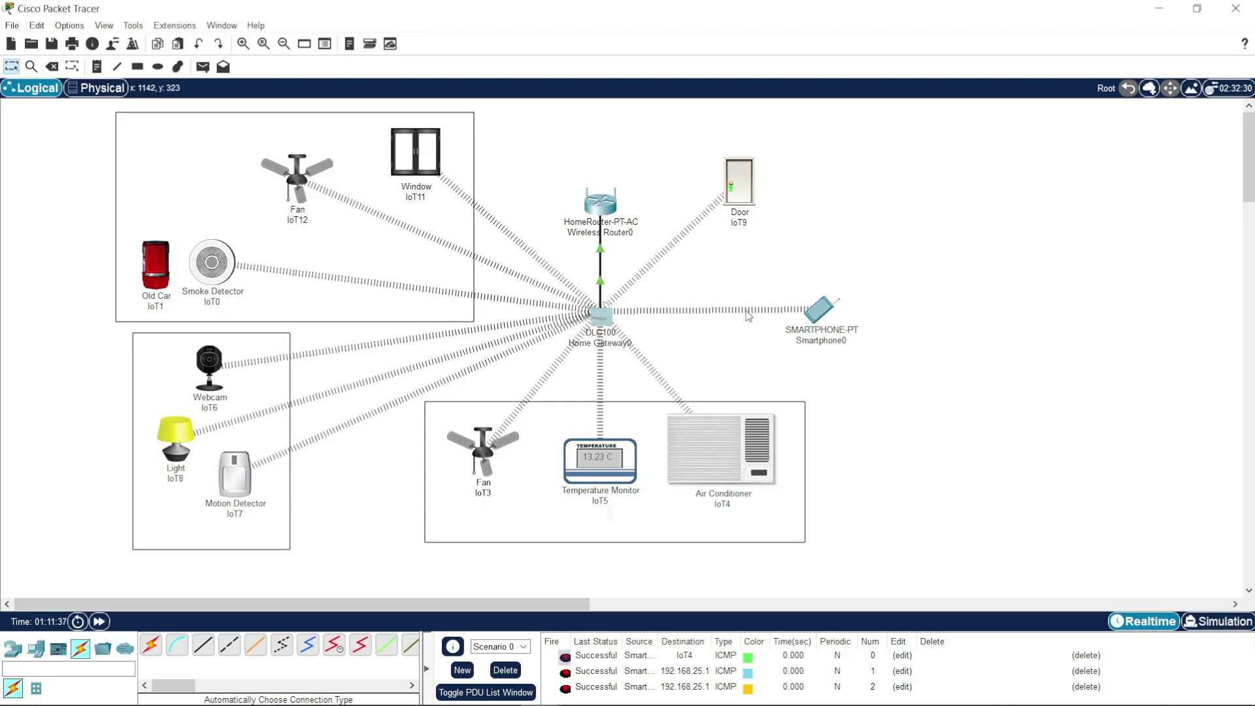
Step: Check the smartphone's Wireless0 interface settings, including SSID, authentication and IP configuration, and close its configuration
click(825, 311)
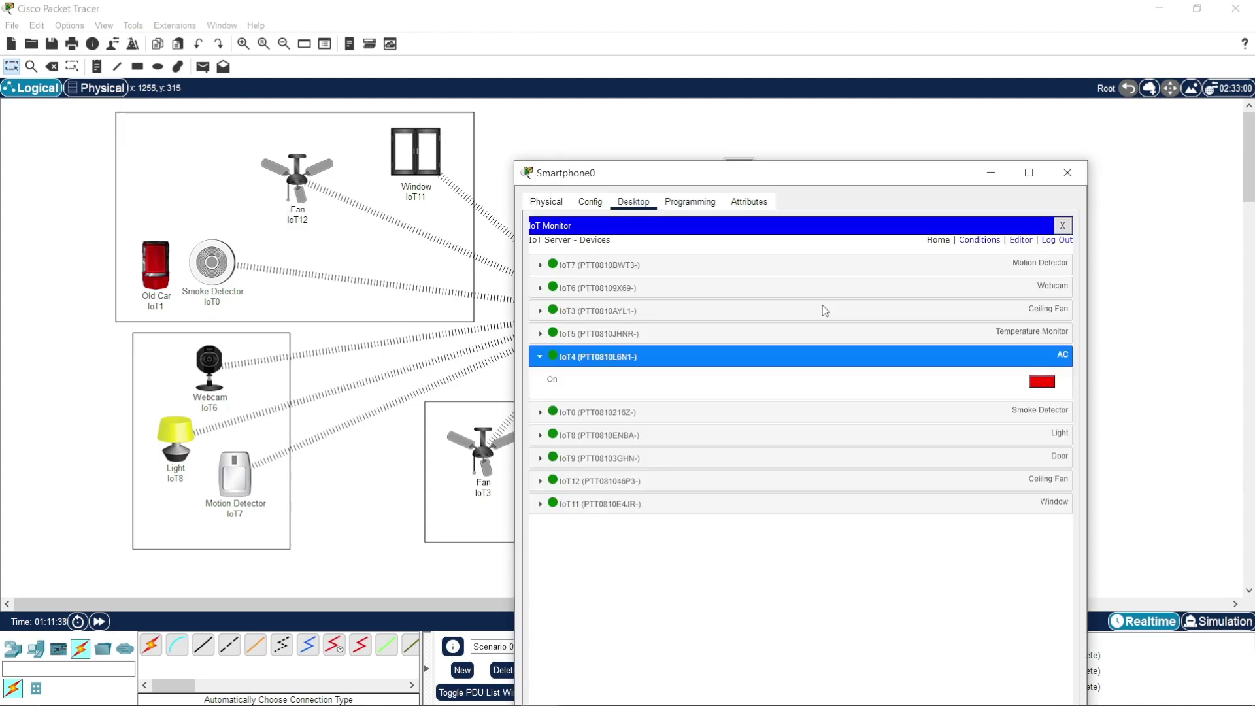
click(592, 210)
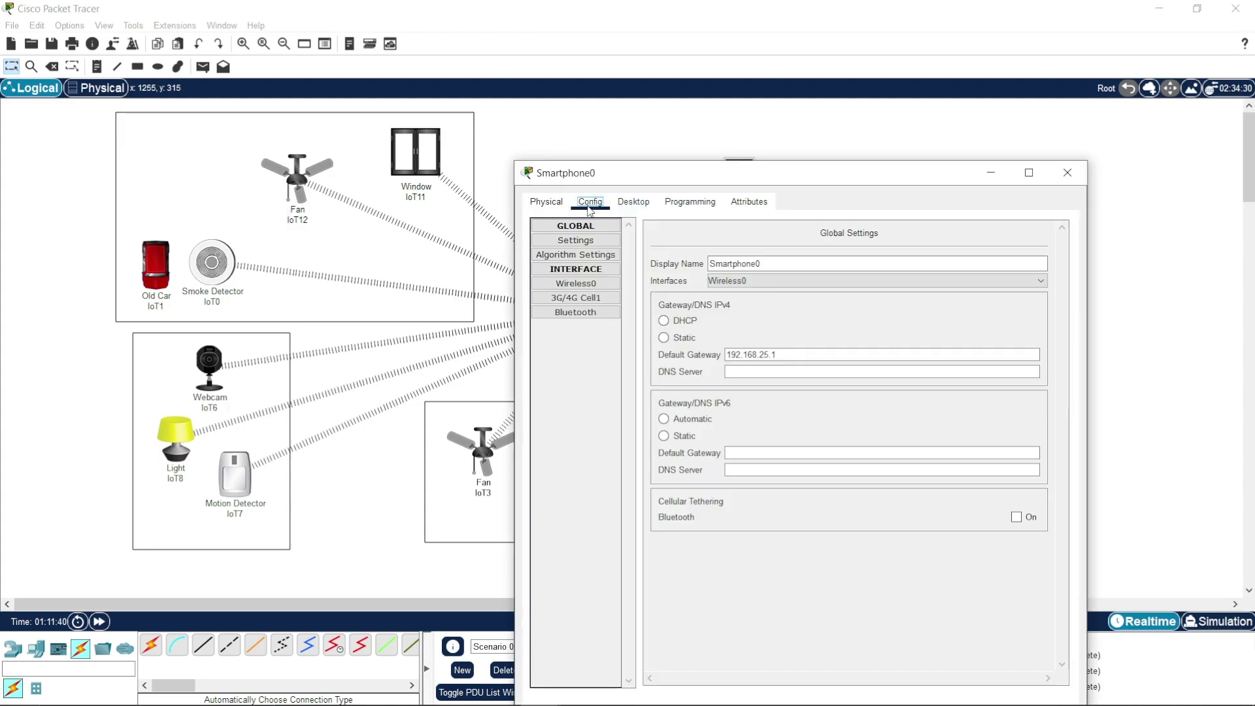
click(591, 283)
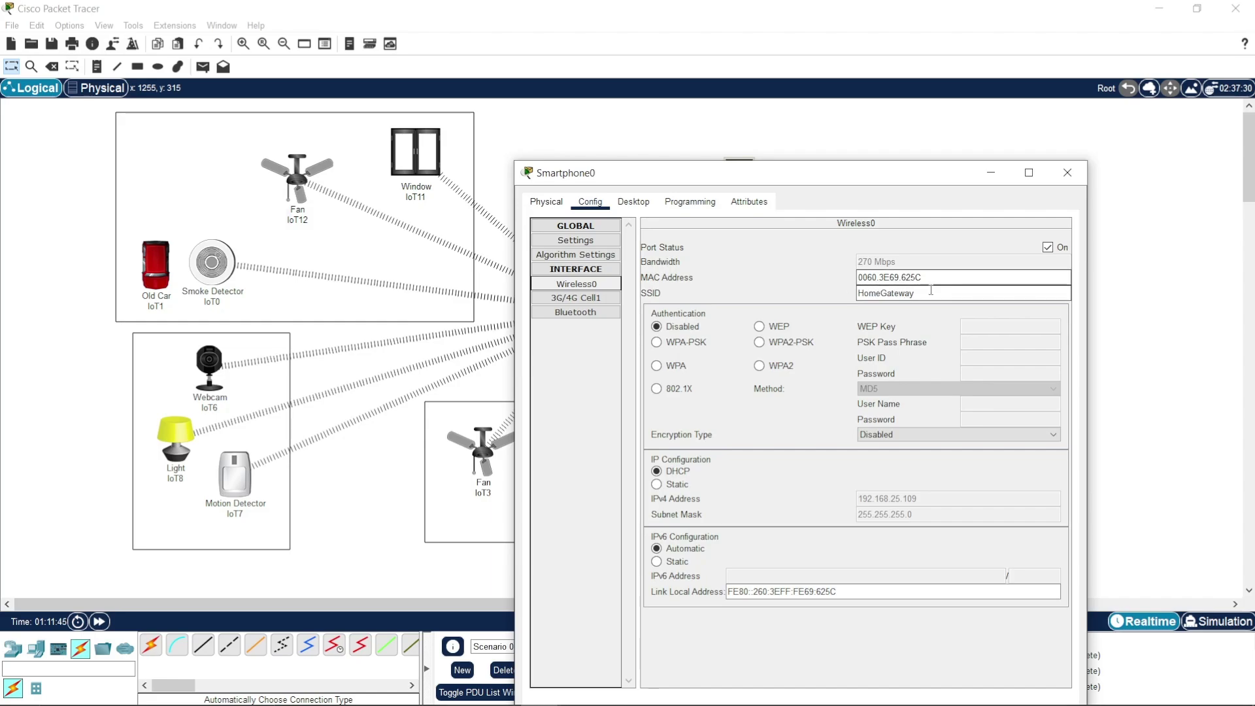
click(1067, 173)
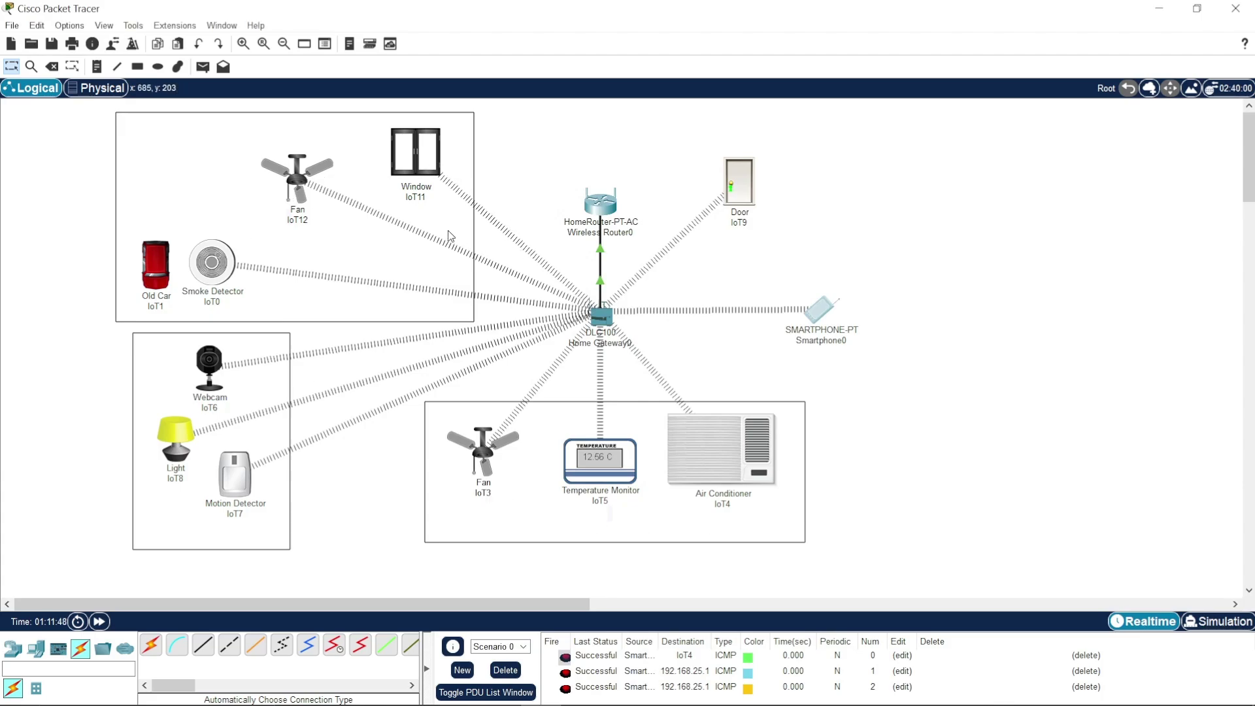
Step: Review the window device's gateway and IoT server settings, and trigger the motion detector to test it
mouse_move(405, 156)
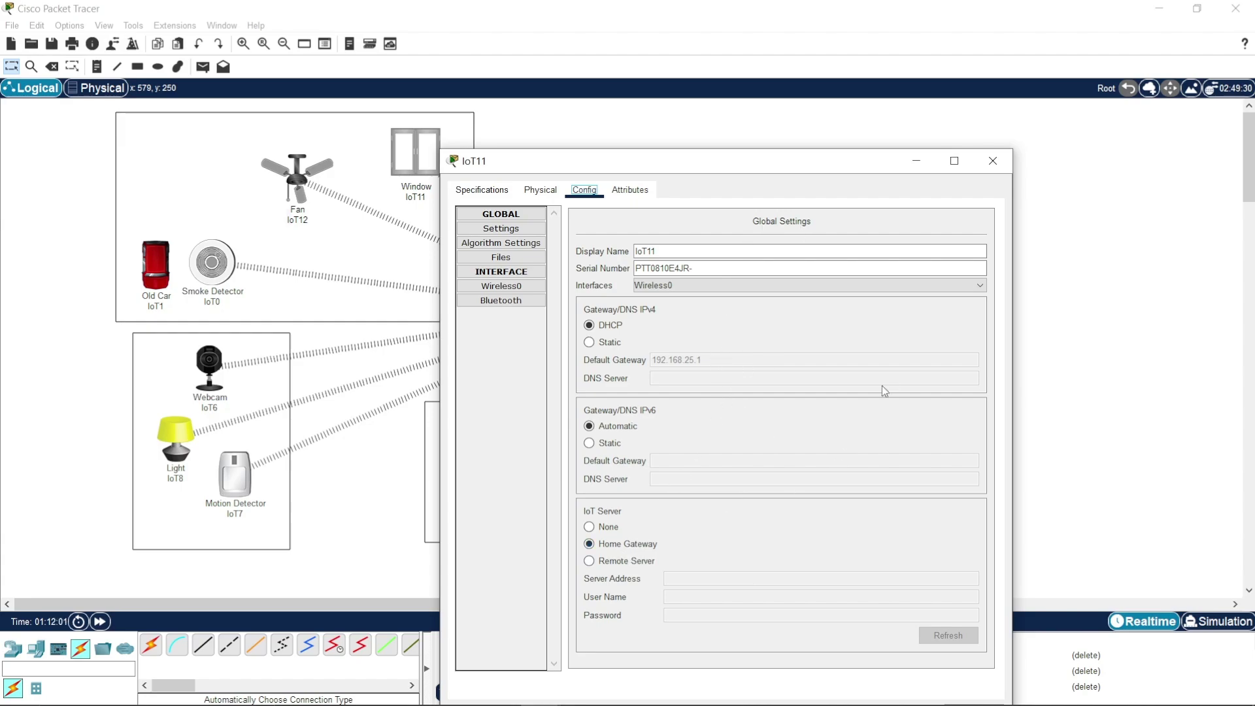
click(995, 169)
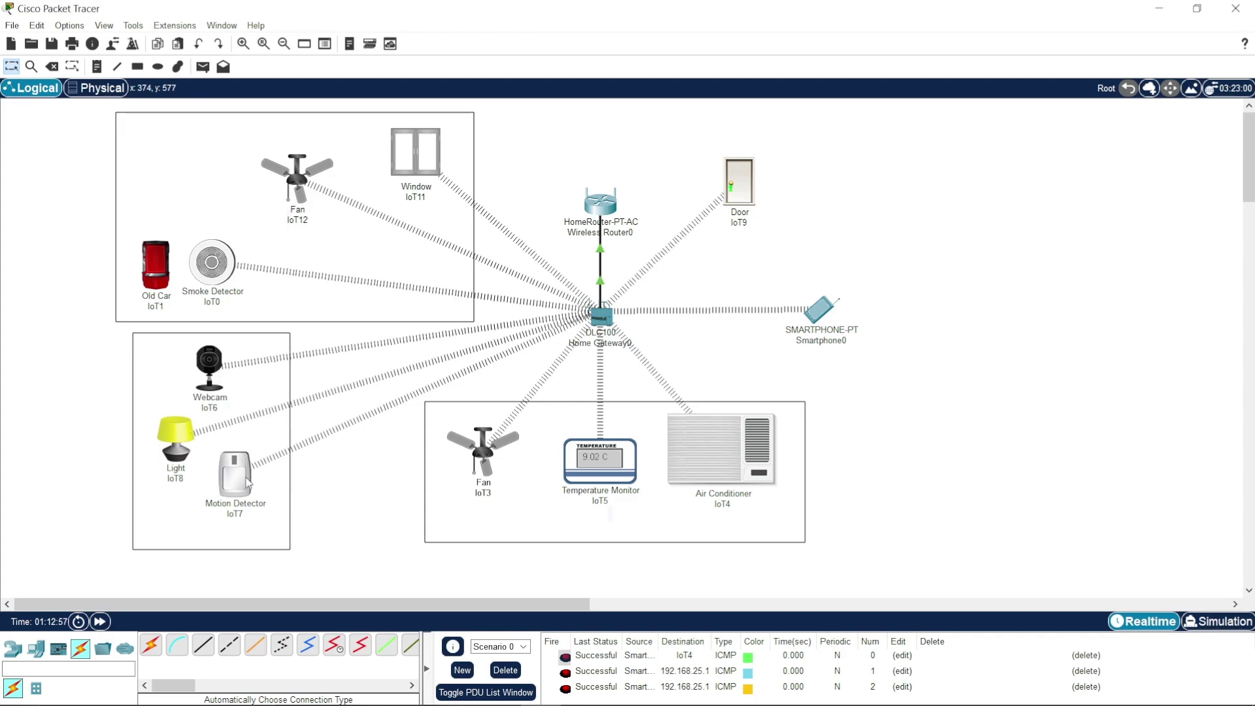
alt+click(242, 476)
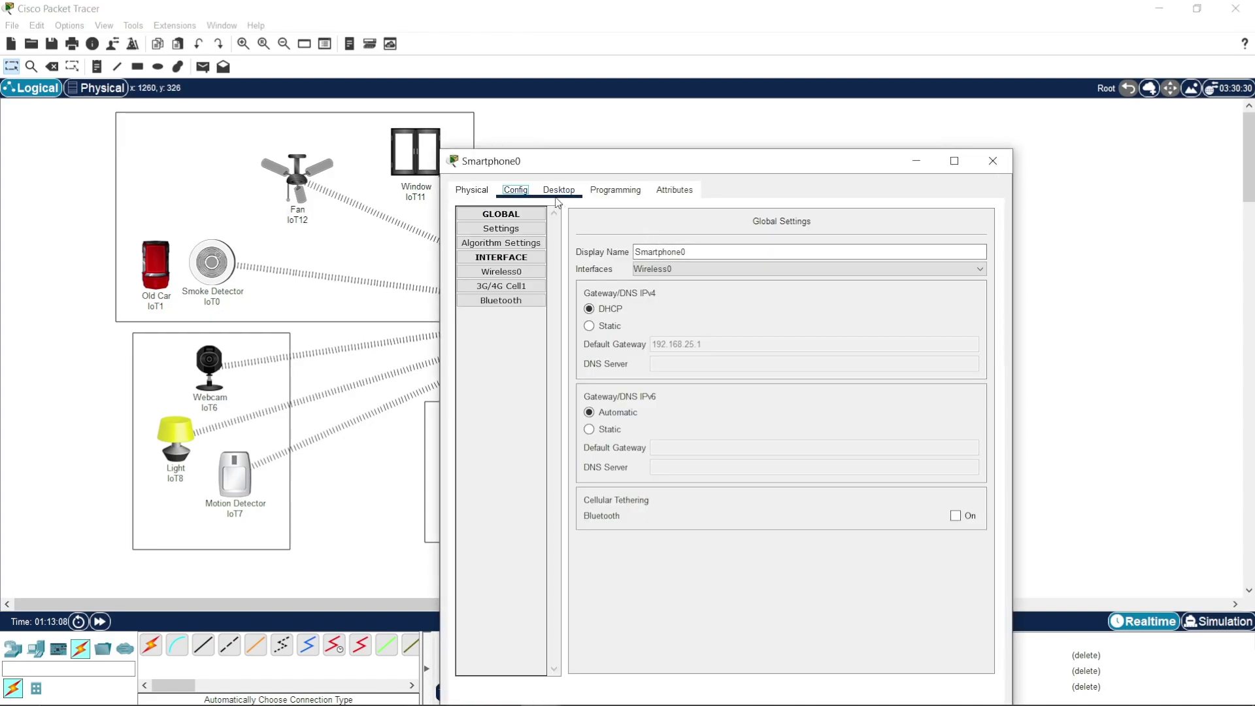
Step: Open the IoT Monitor on the smartphone and view the IoT server's conditions
click(558, 192)
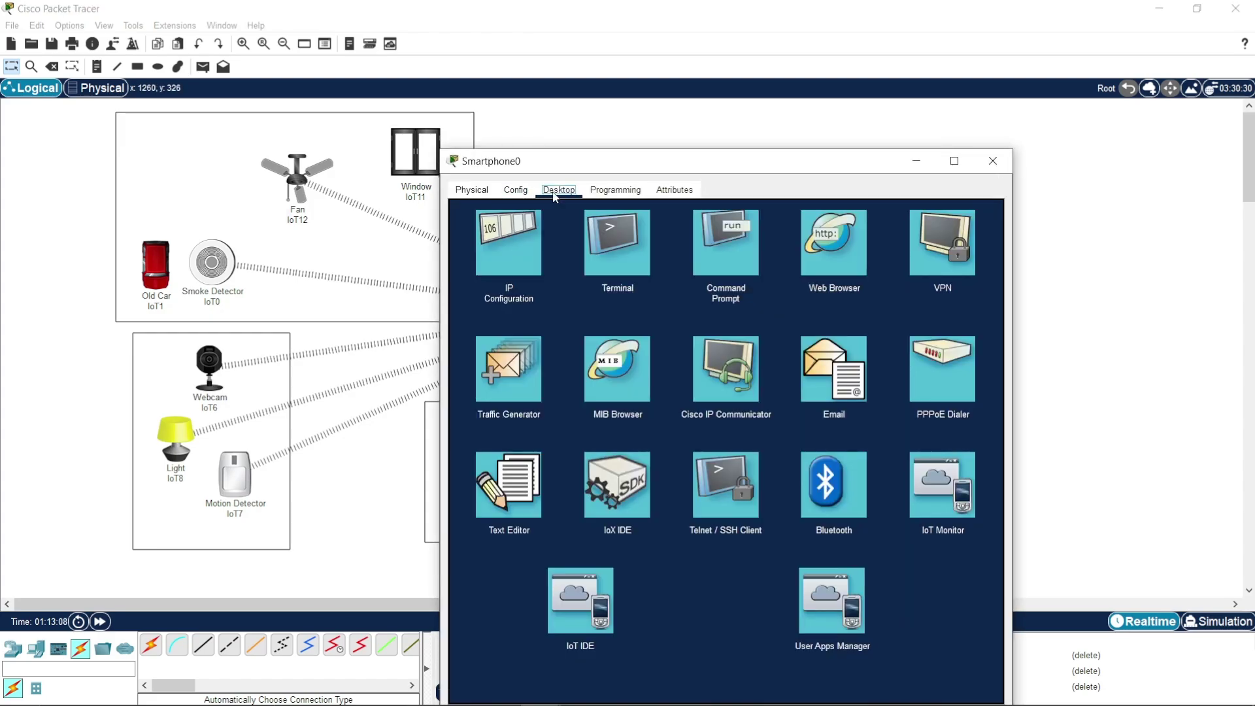
click(958, 498)
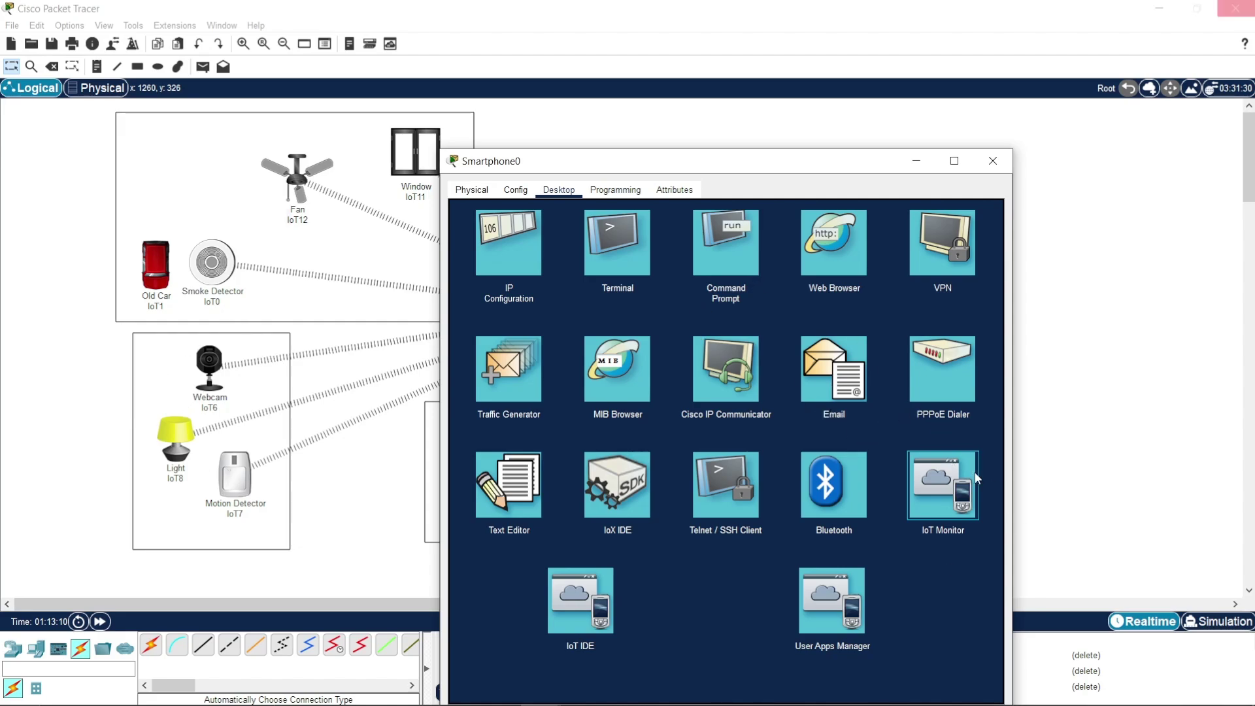
click(939, 468)
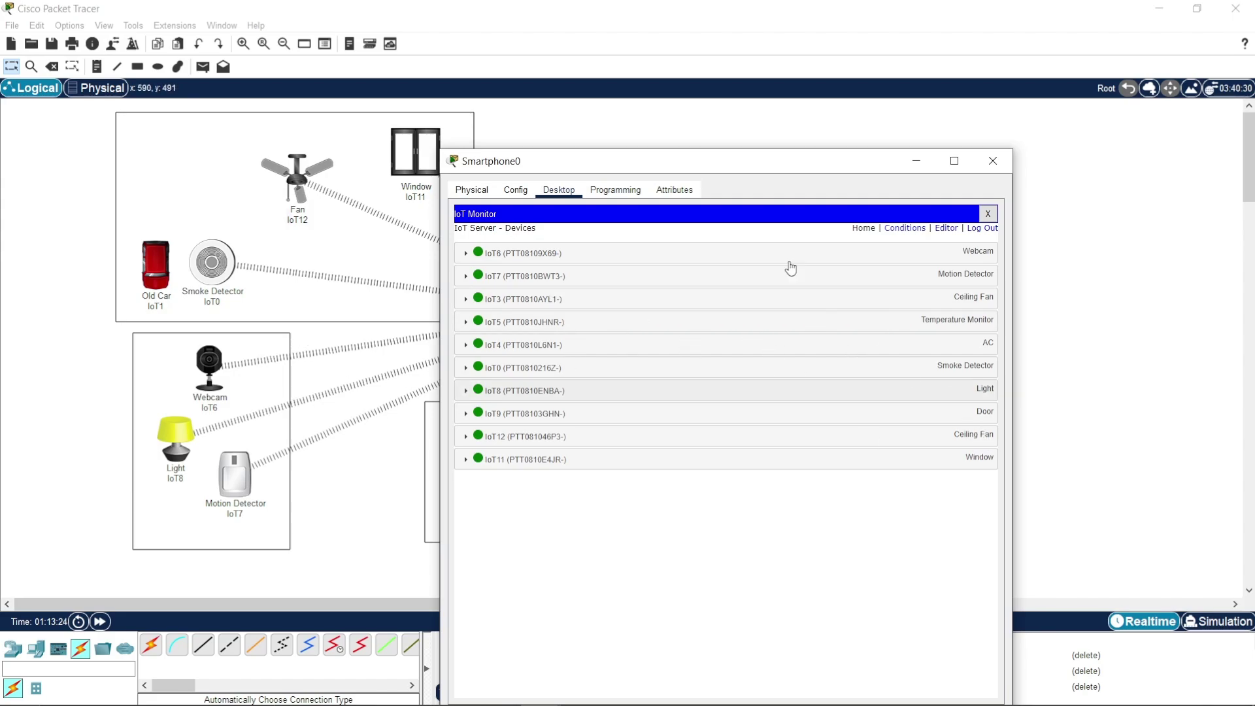
click(905, 228)
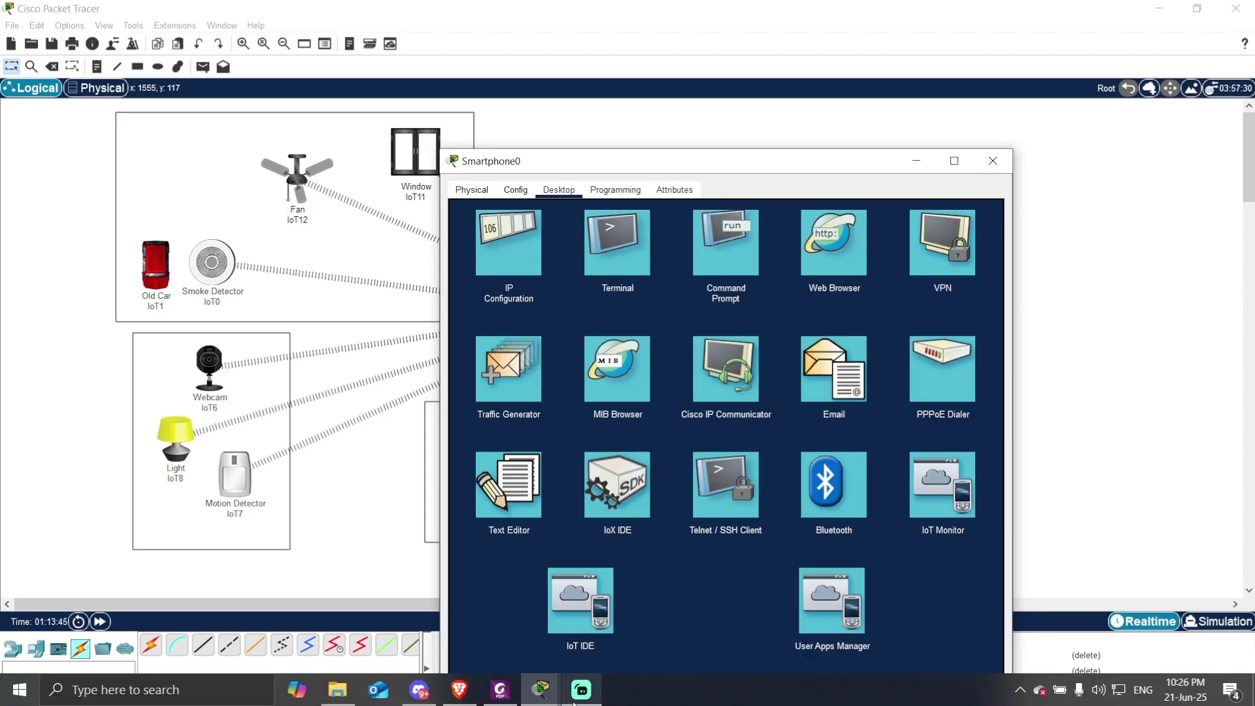
Step: Reposition the smartphone window so the device groups are uncovered, and log in to its IoT Monitor
click(577, 699)
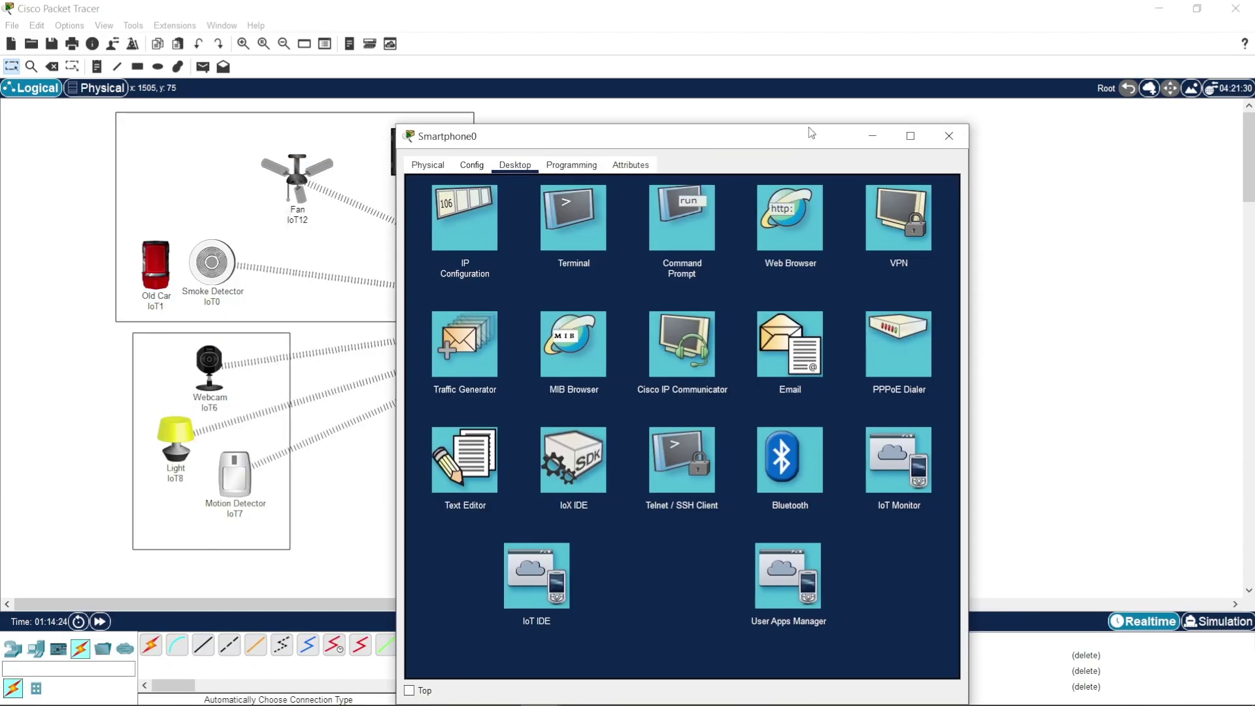
drag(810, 129, 782, 115)
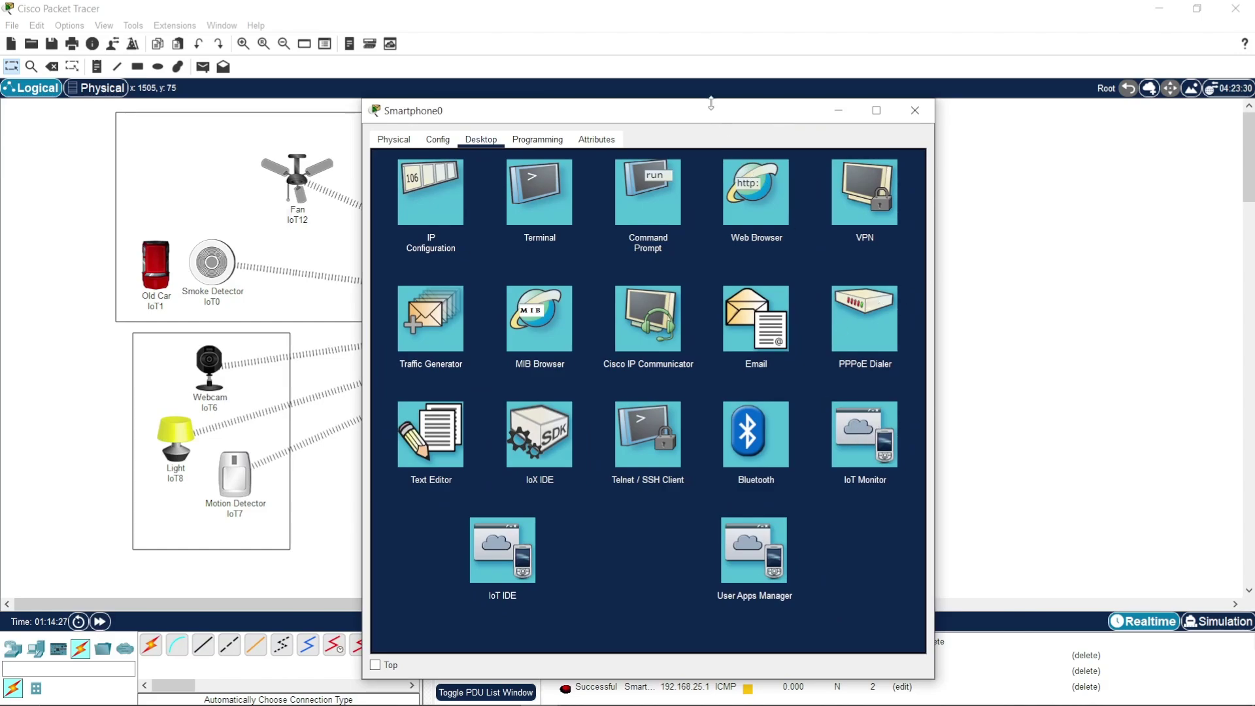
drag(690, 114, 960, 137)
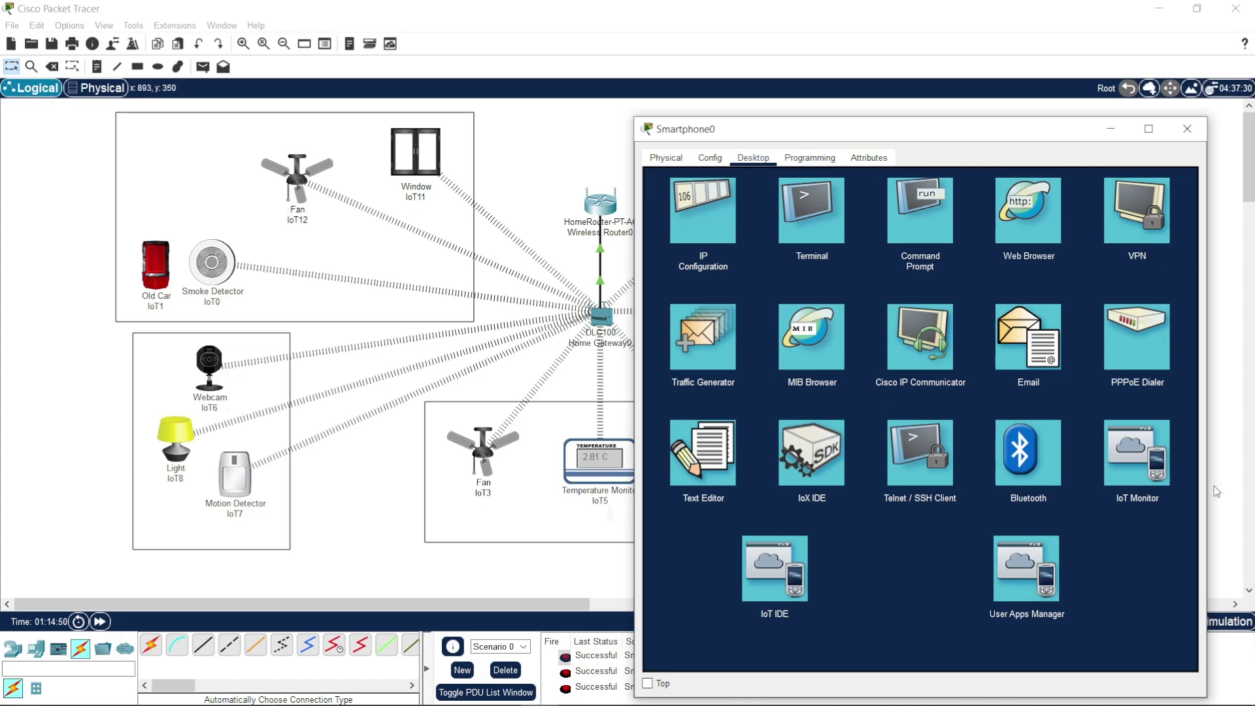
click(1159, 458)
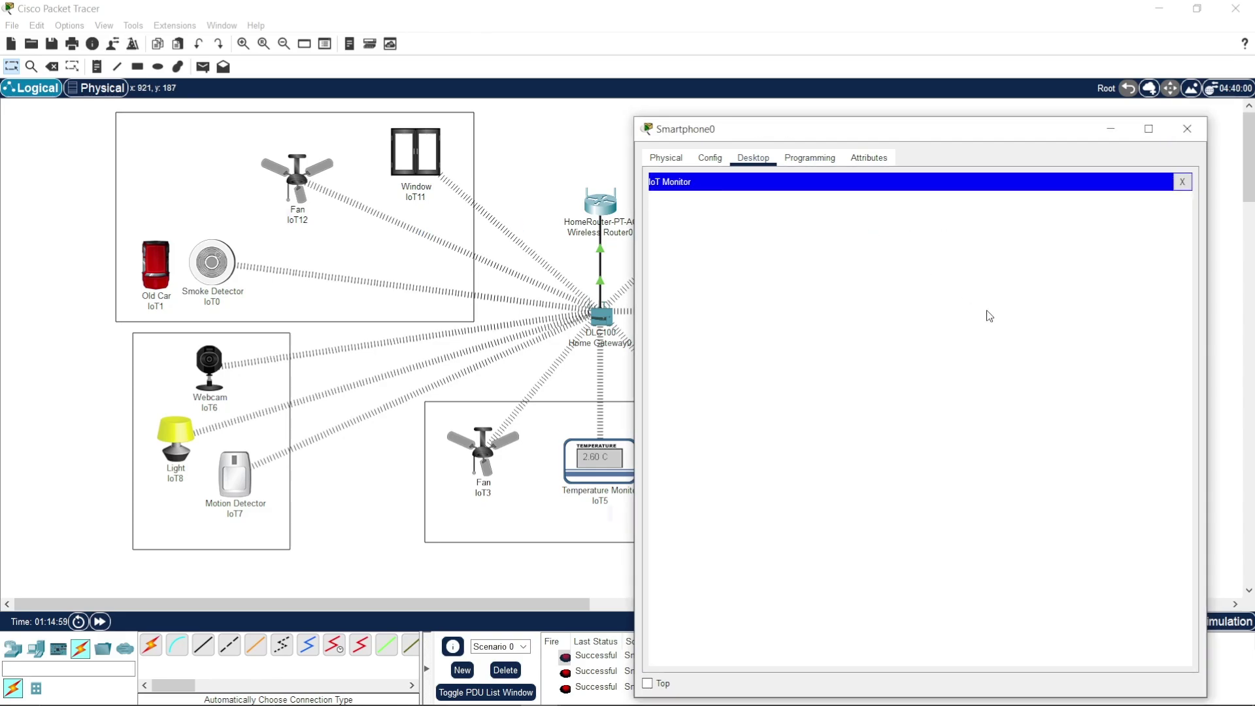
click(921, 247)
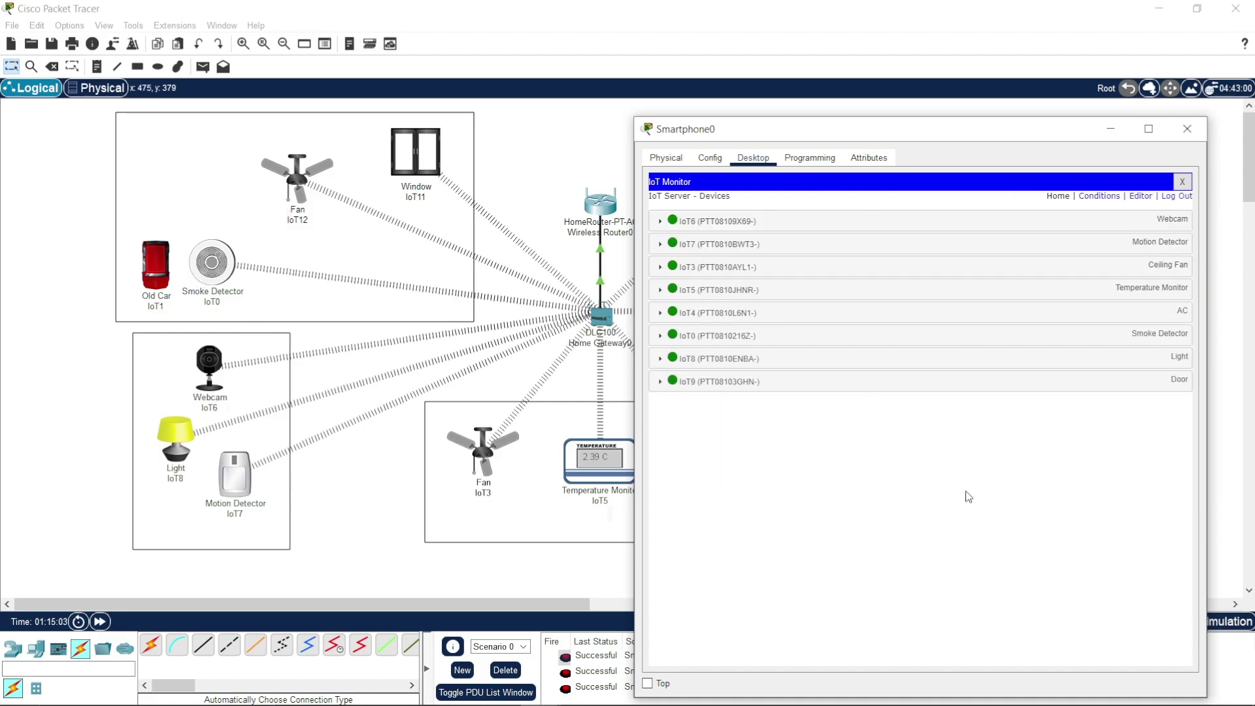
Step: Expand the details of the smoke detector, the window and the ceiling fan IoT12 in the IoT Monitor
click(897, 343)
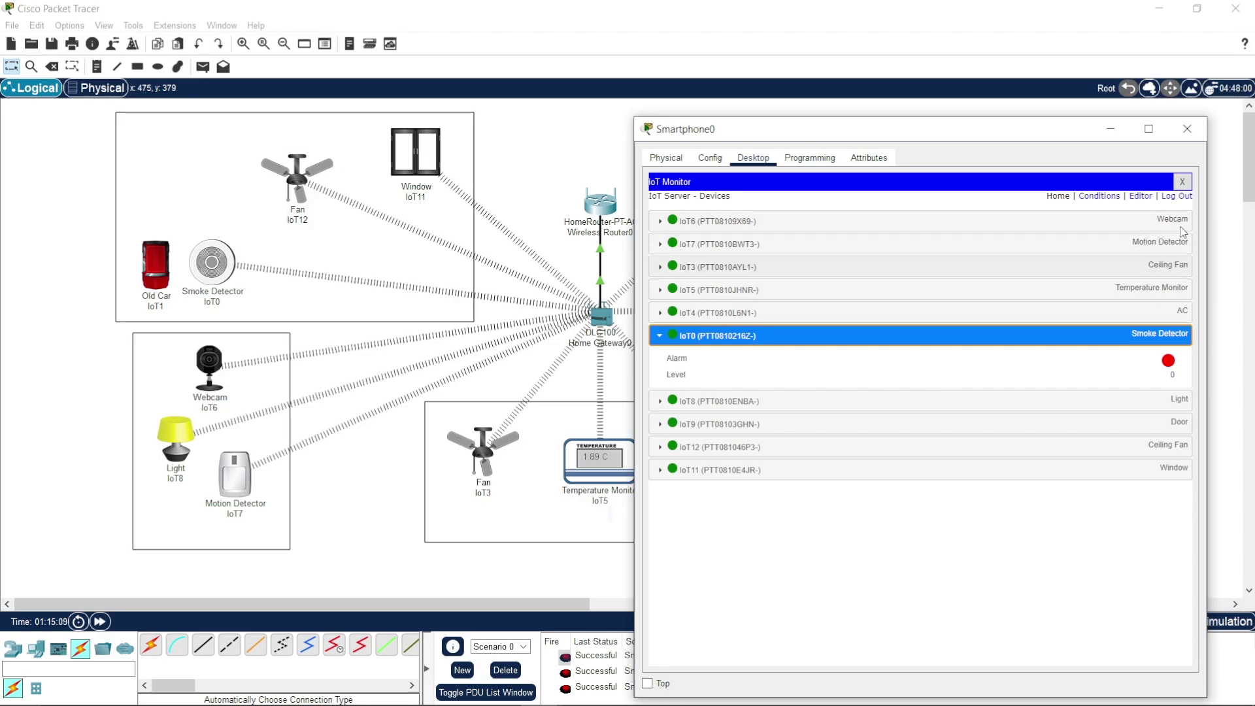
click(1166, 478)
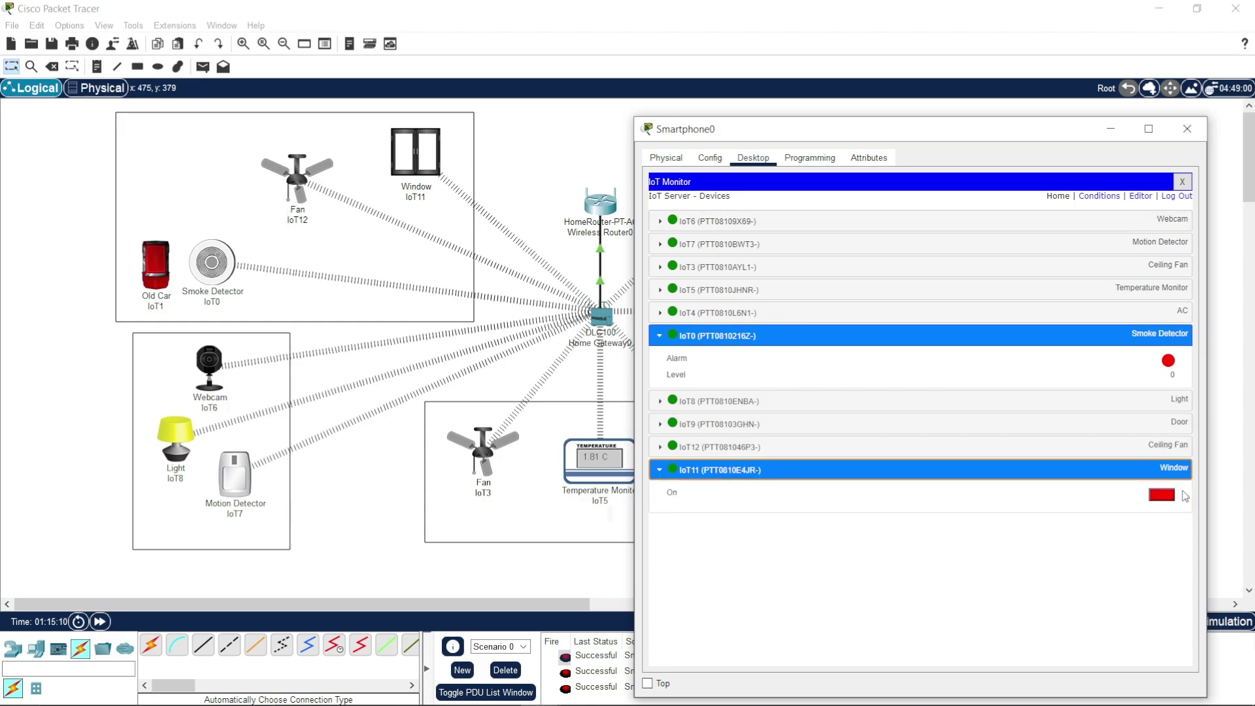
click(1161, 450)
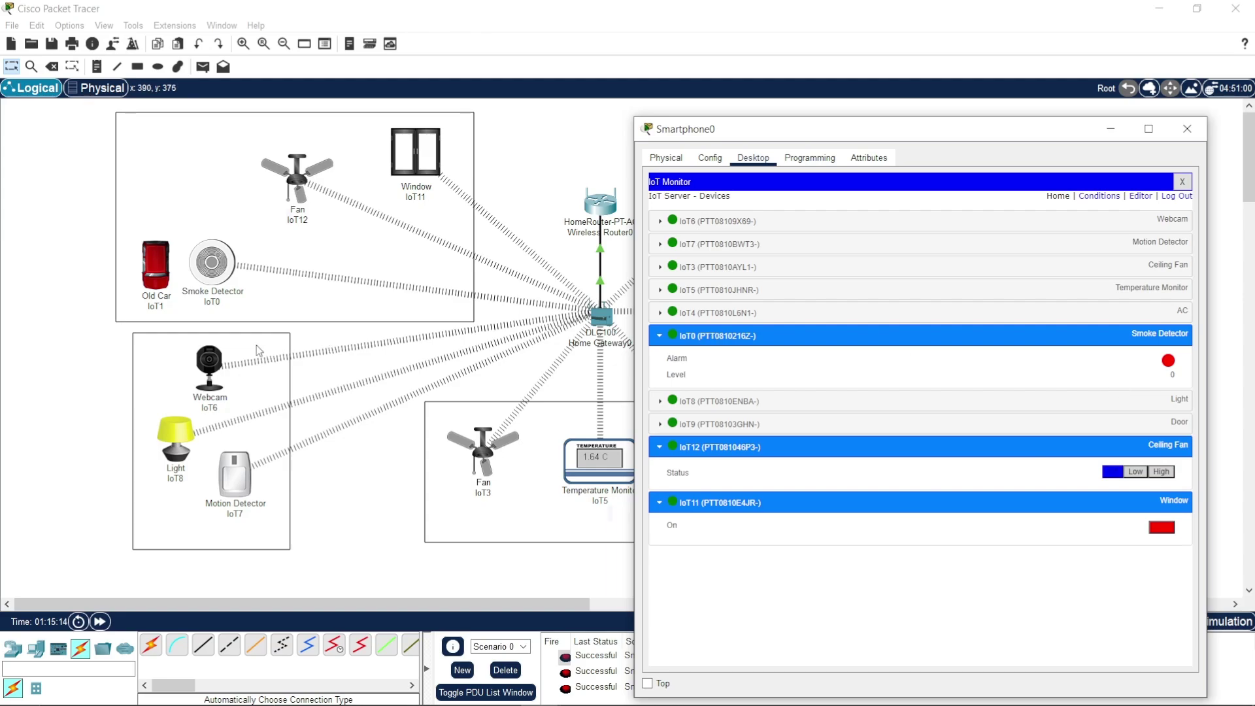
Step: Start the old car so it emits smoke, and bring the smartphone's IoT Monitor back into view
alt+click(163, 278)
mouse_move(559, 698)
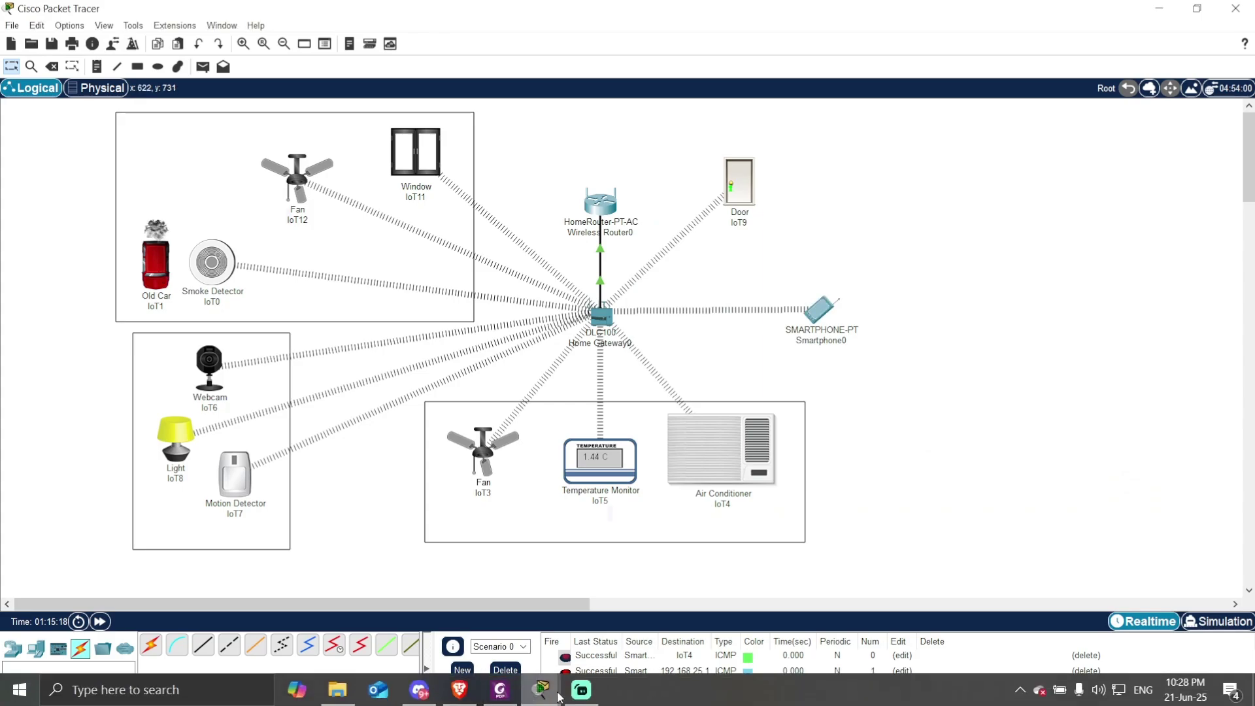
click(616, 618)
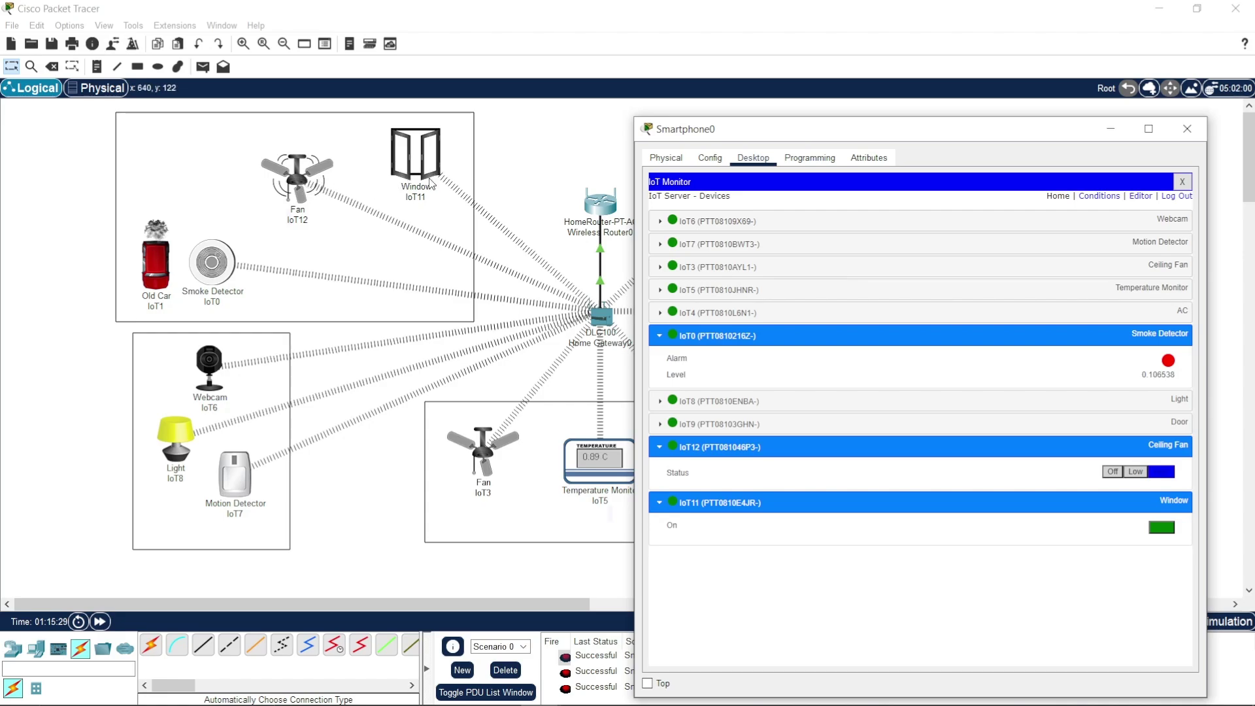
Step: Switch off the old car and return to the IoT Monitor to watch the smoke level
alt+click(156, 267)
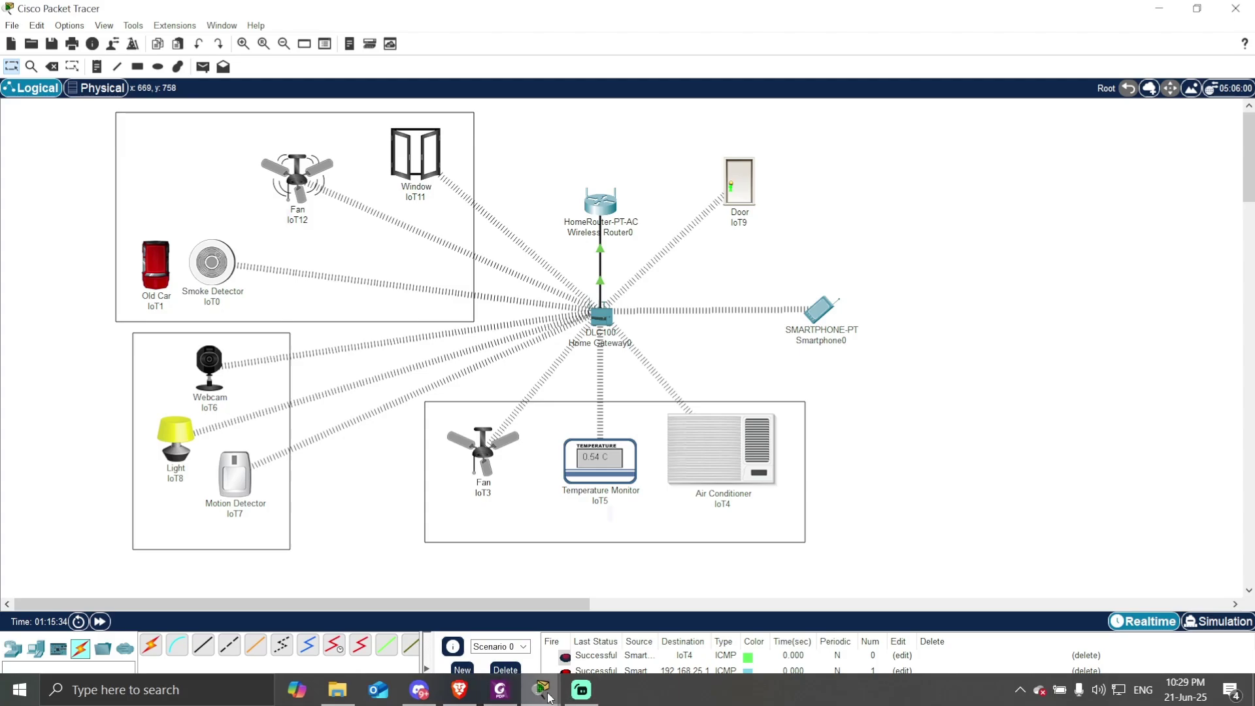
mouse_move(540, 688)
click(610, 641)
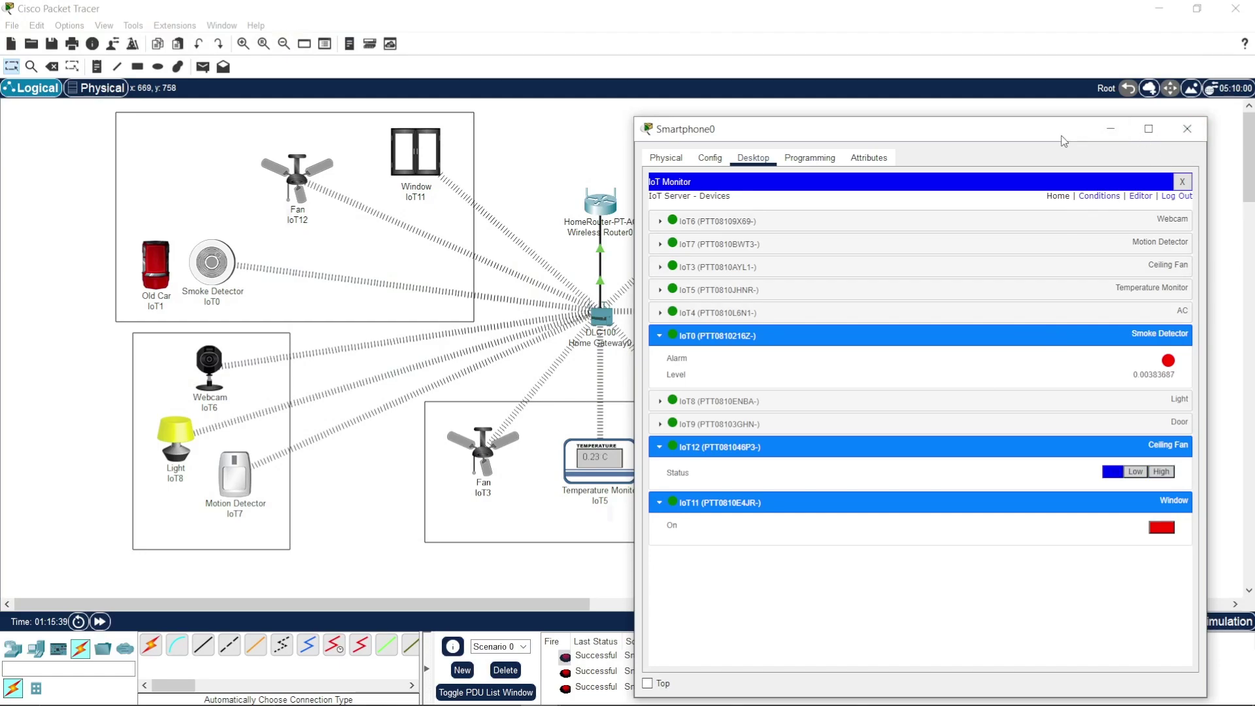
Step: Move the smartphone window aside and restart the Corporate Office environment simulation by entering and leaving its edit mode
drag(1040, 133, 1238, 165)
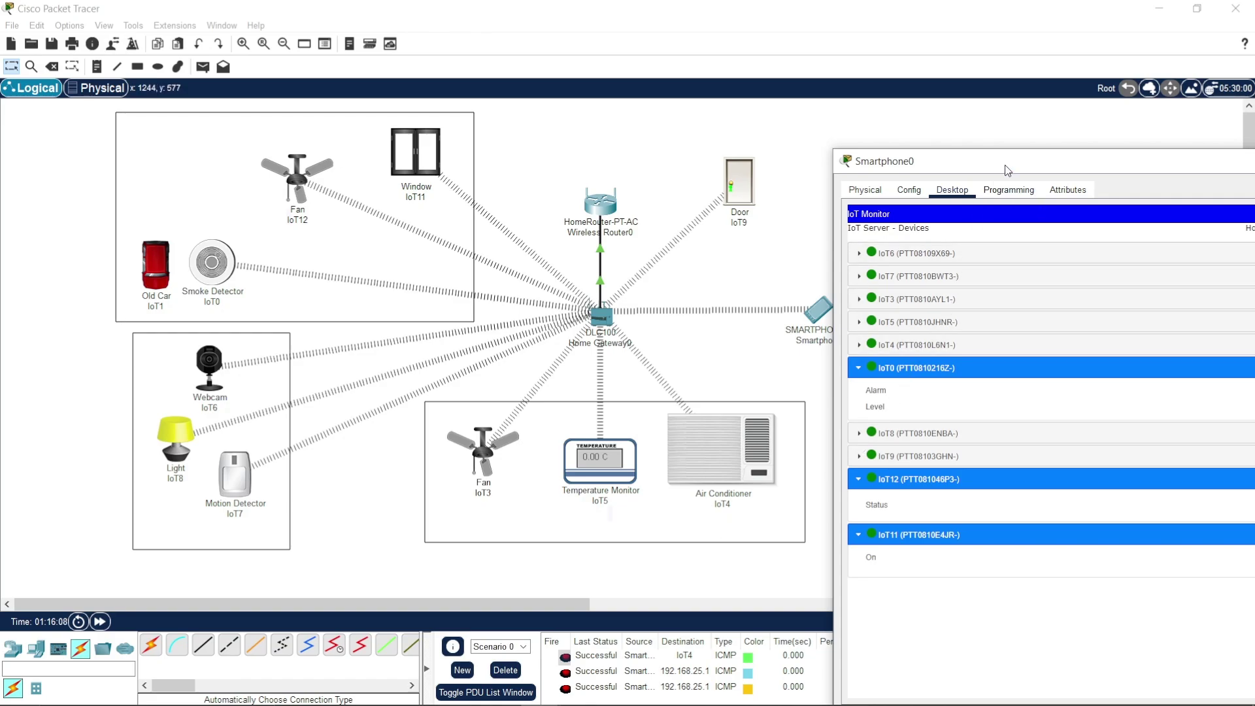
mouse_move(1005, 166)
mouse_down()
mouse_move(986, 166)
mouse_move(998, 166)
mouse_up()
click(1233, 89)
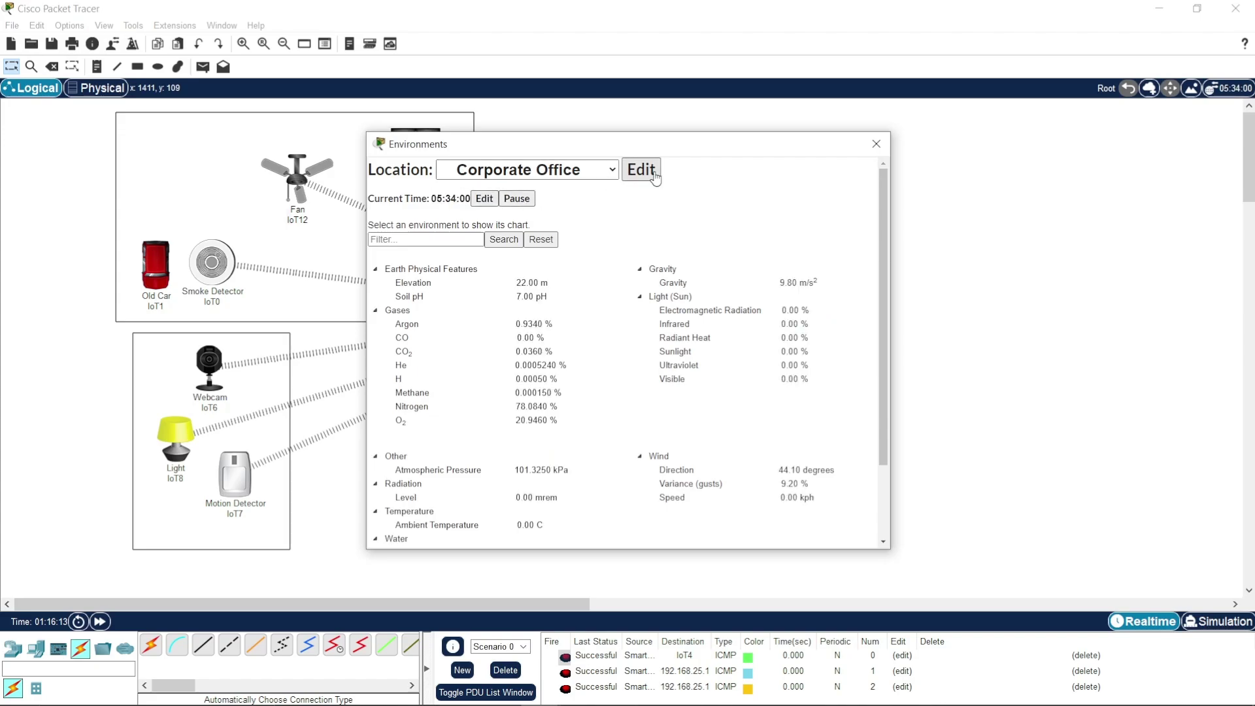
click(641, 169)
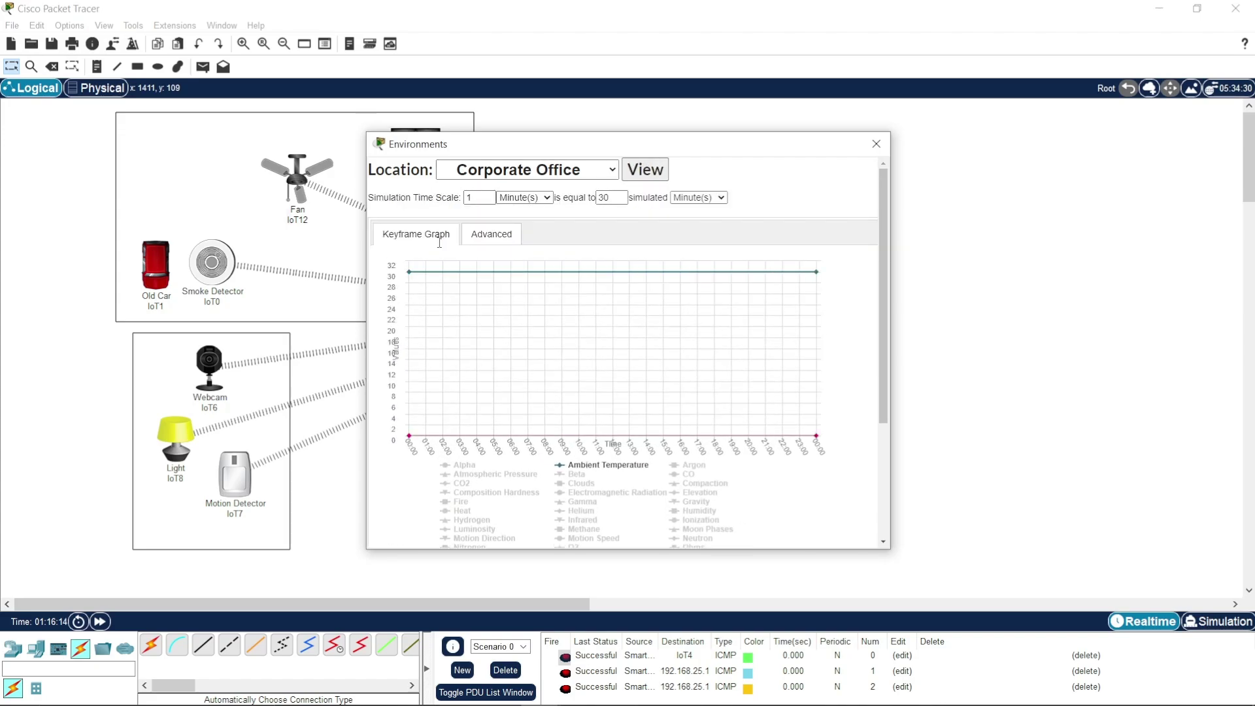
click(645, 172)
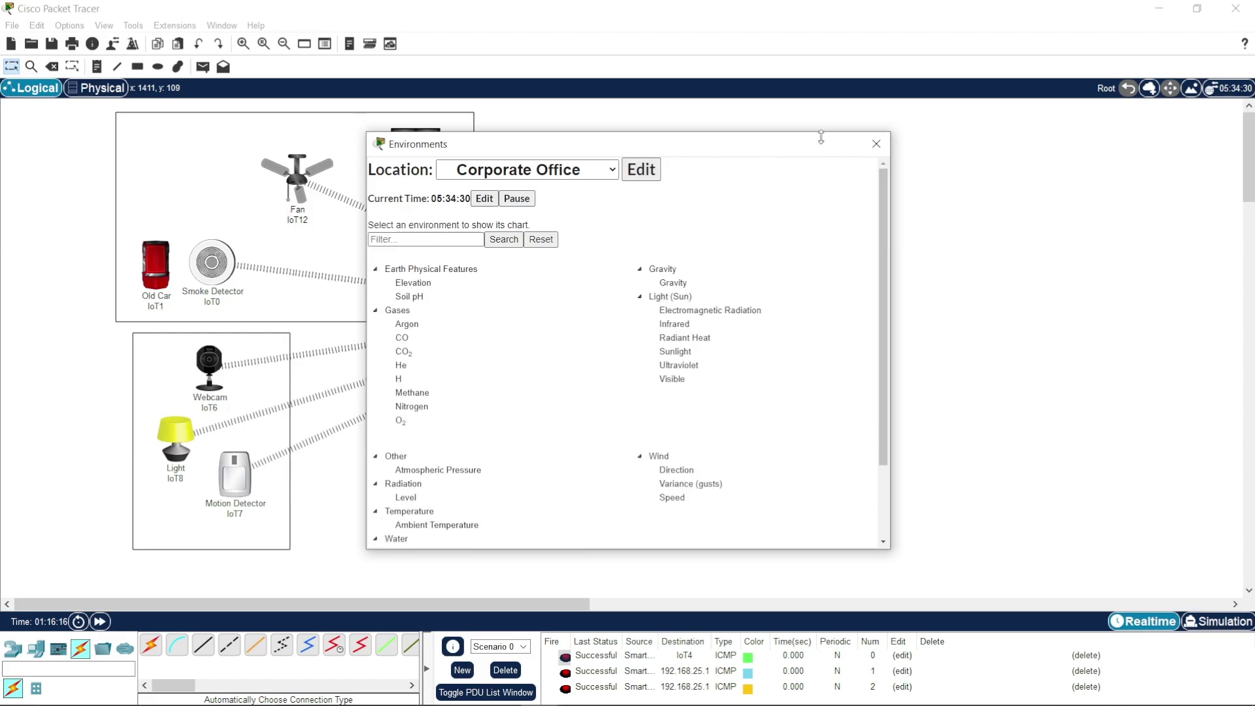
click(875, 145)
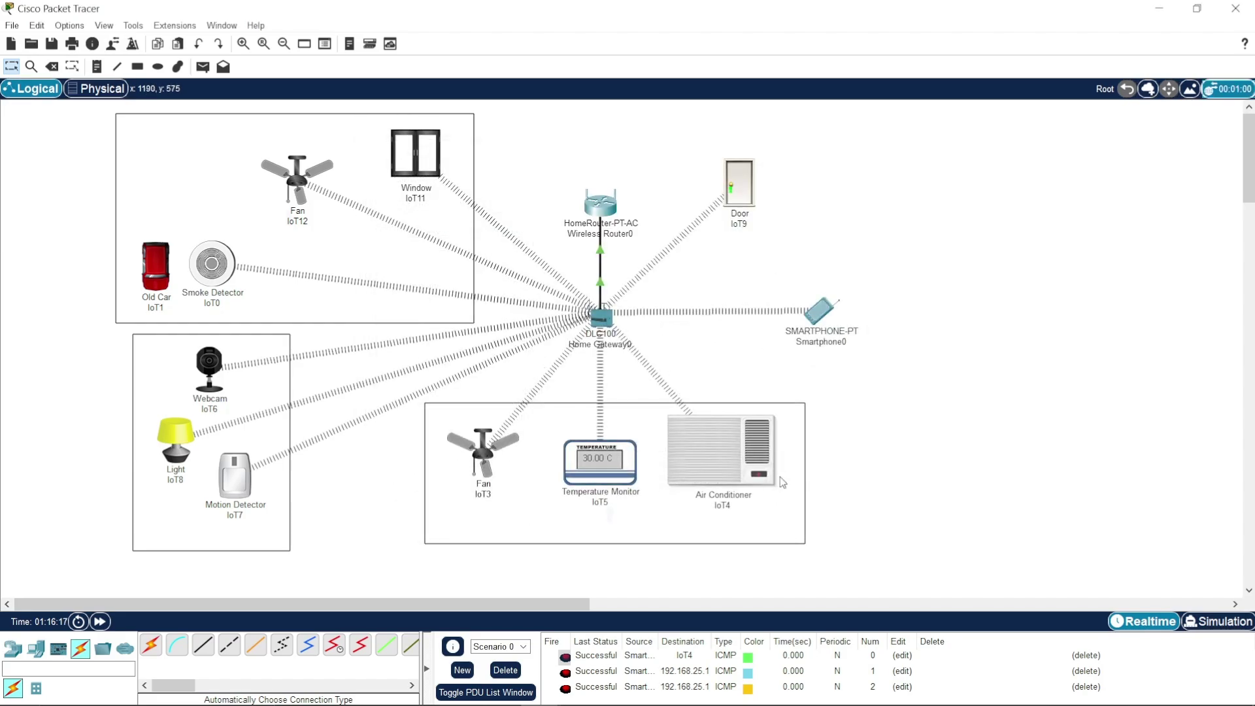
Step: Bring the smartphone's IoT Monitor back into full view and expand the air conditioner's details
mouse_move(546, 693)
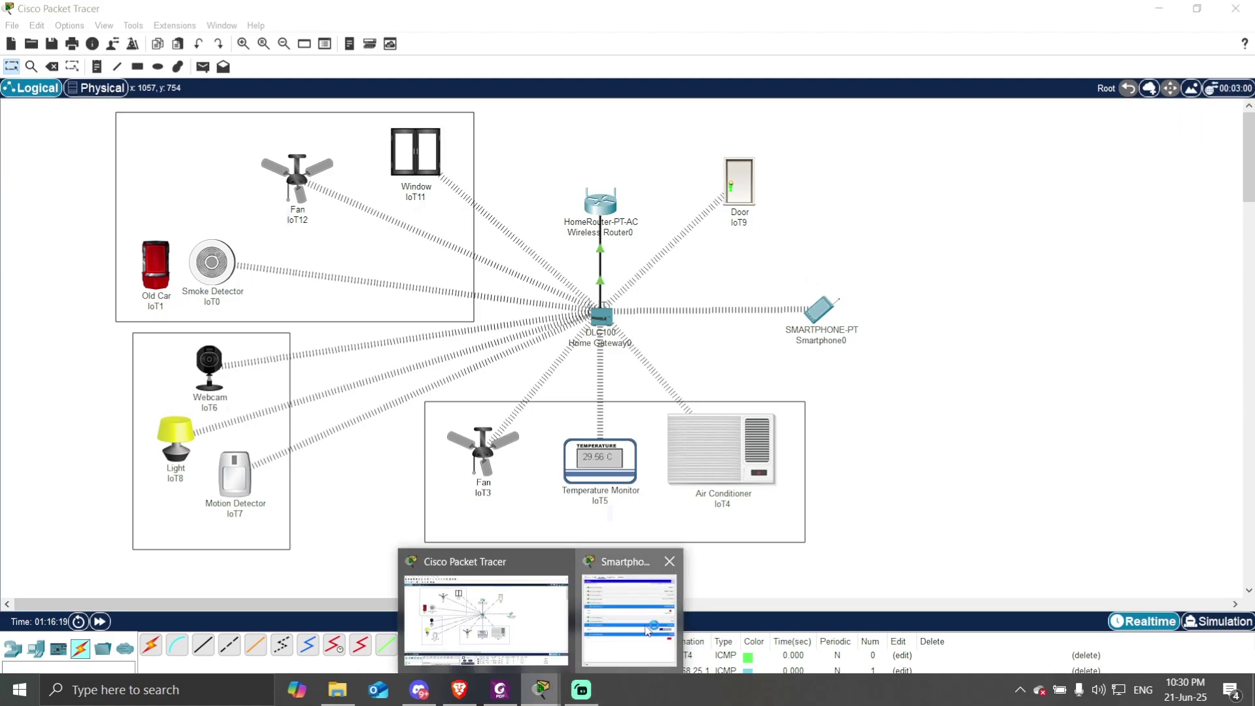
click(627, 605)
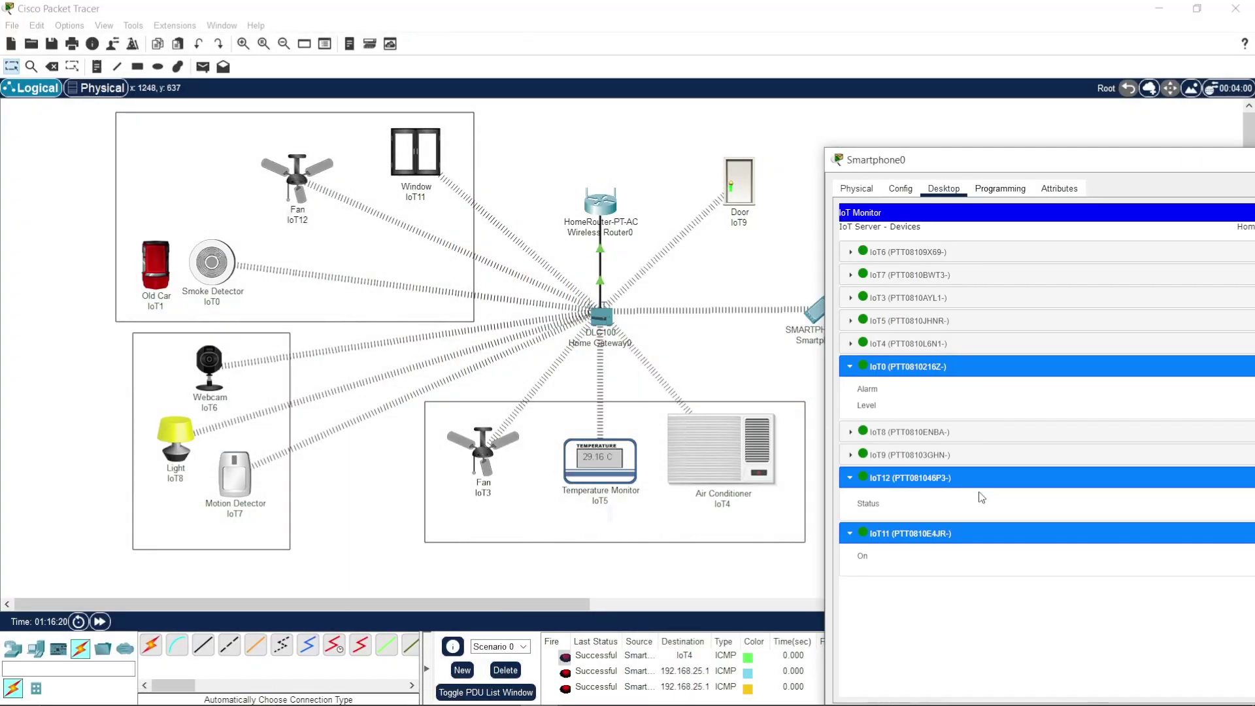
drag(1034, 170, 883, 161)
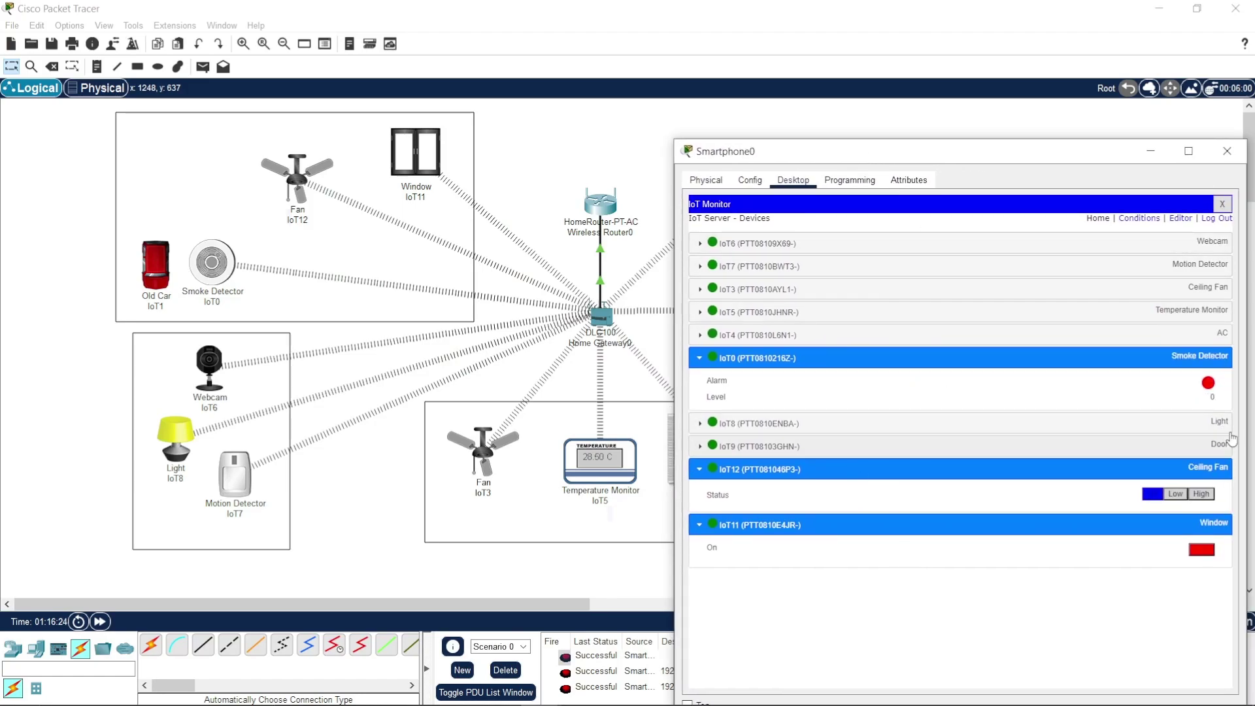
click(1211, 335)
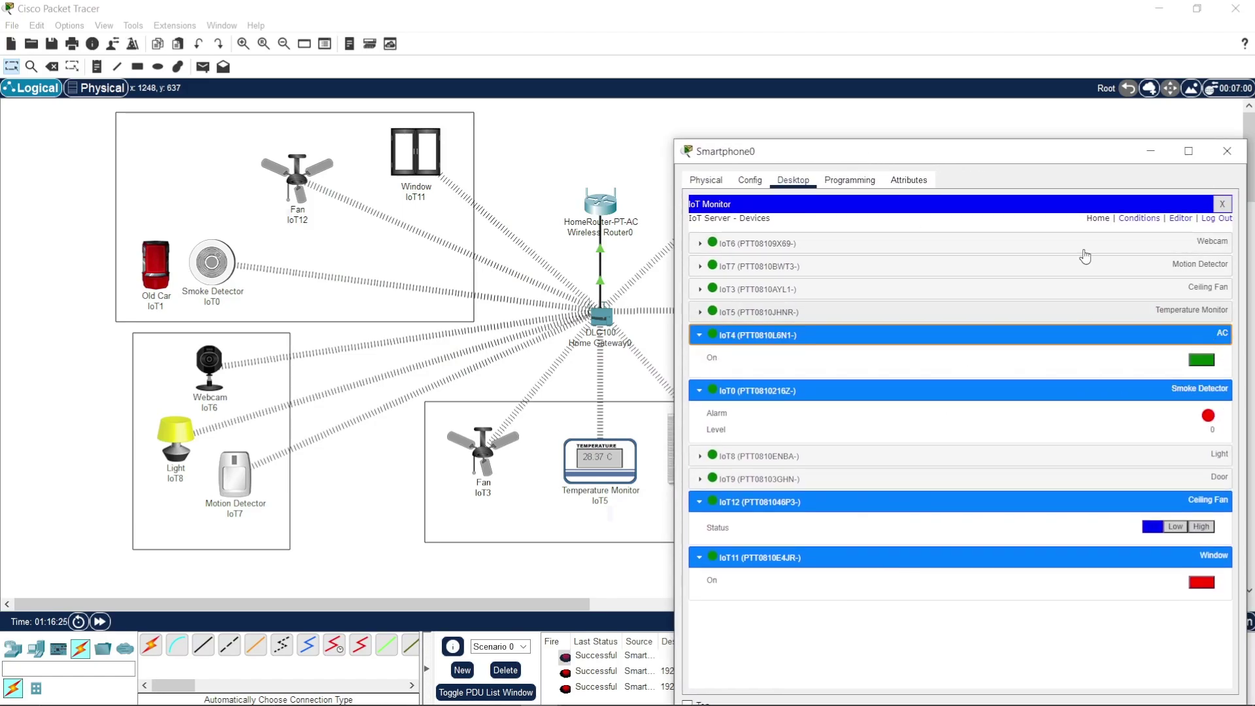
Step: Uncover the temperature-controlled room to watch its devices, and expand the details of ceiling fan IoT3 in the smartphone's IoT Monitor
drag(1033, 156, 1164, 137)
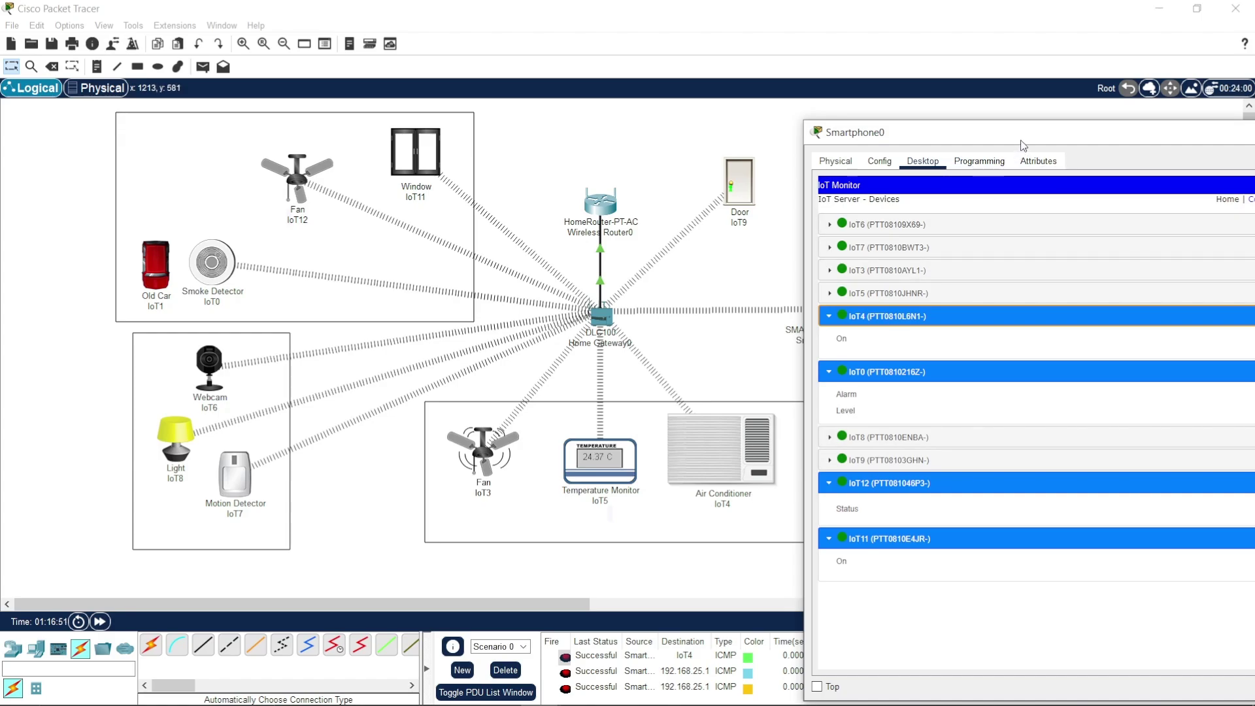
drag(1023, 145, 721, 135)
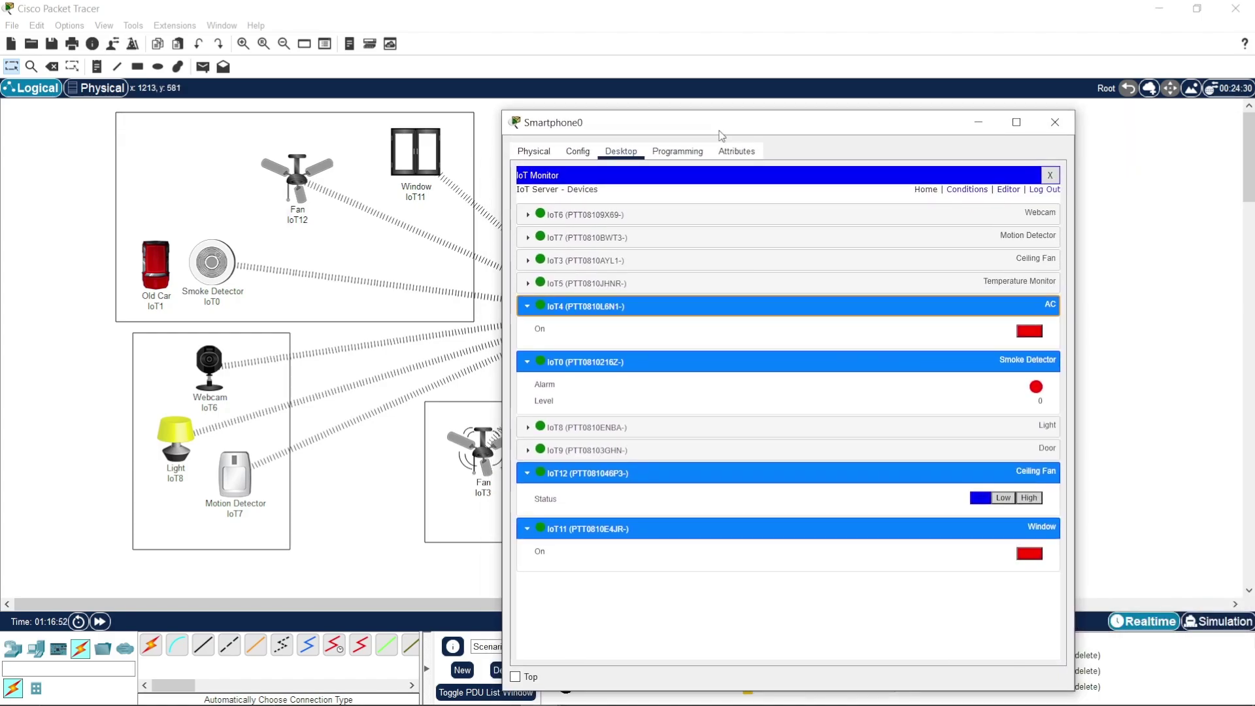
click(997, 261)
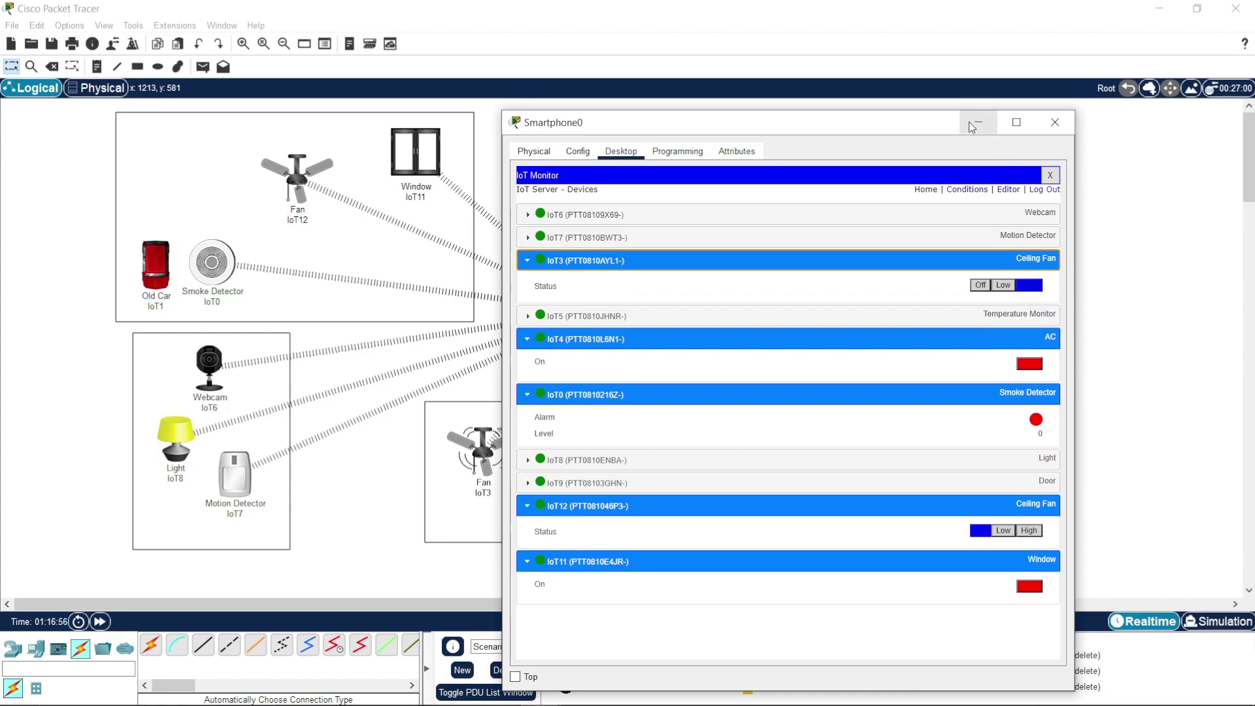
Step: Check the fan and air conditioner in the workspace and in the IoT Monitor as the temperature falls, and close the smartphone window
drag(906, 122, 1198, 145)
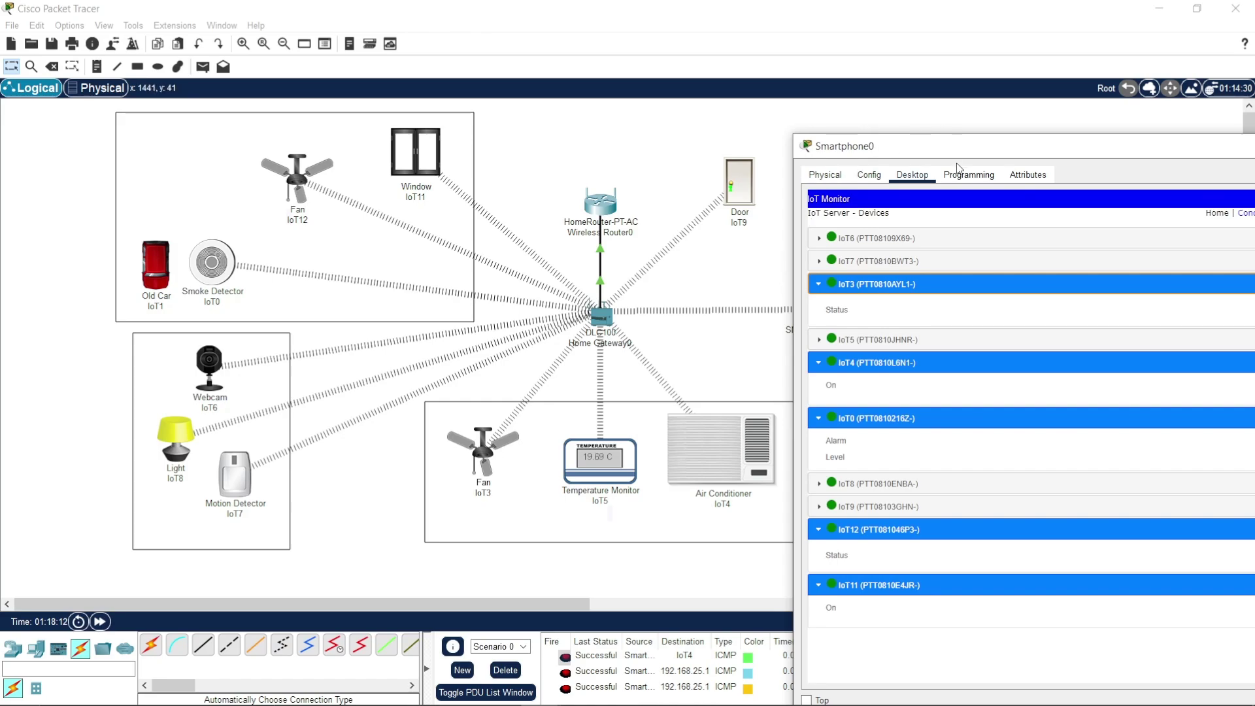
drag(948, 153, 600, 179)
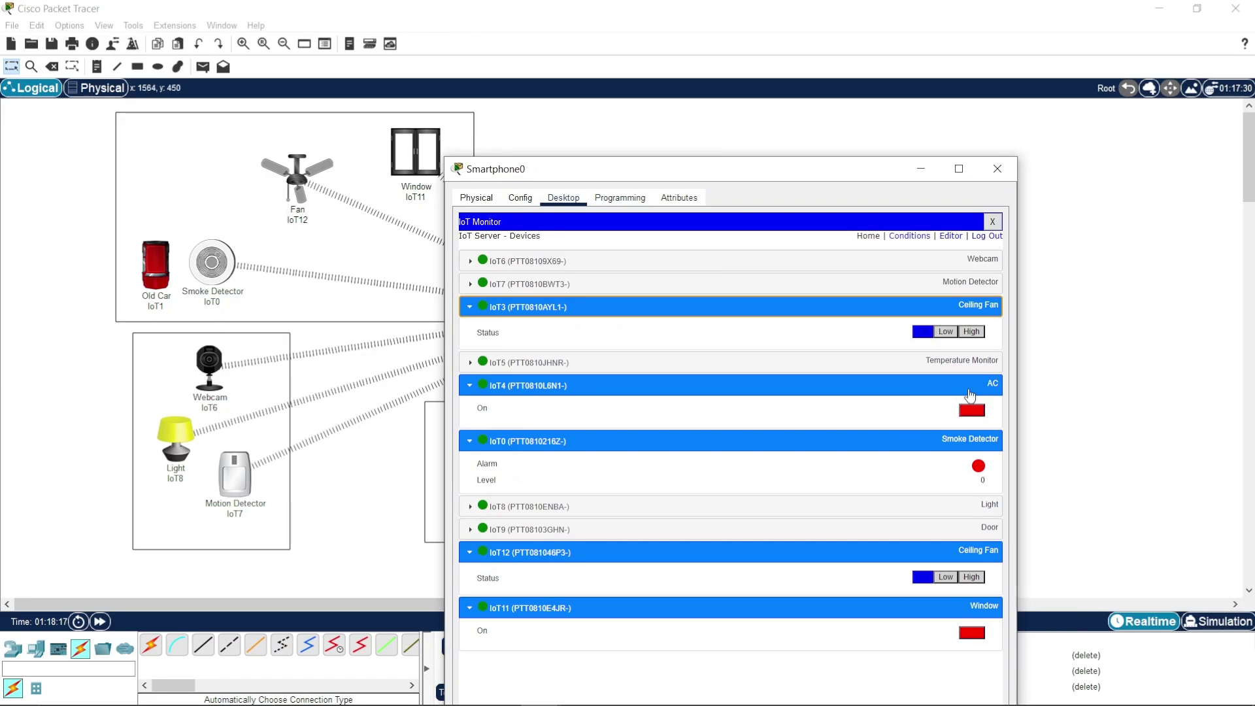
click(998, 169)
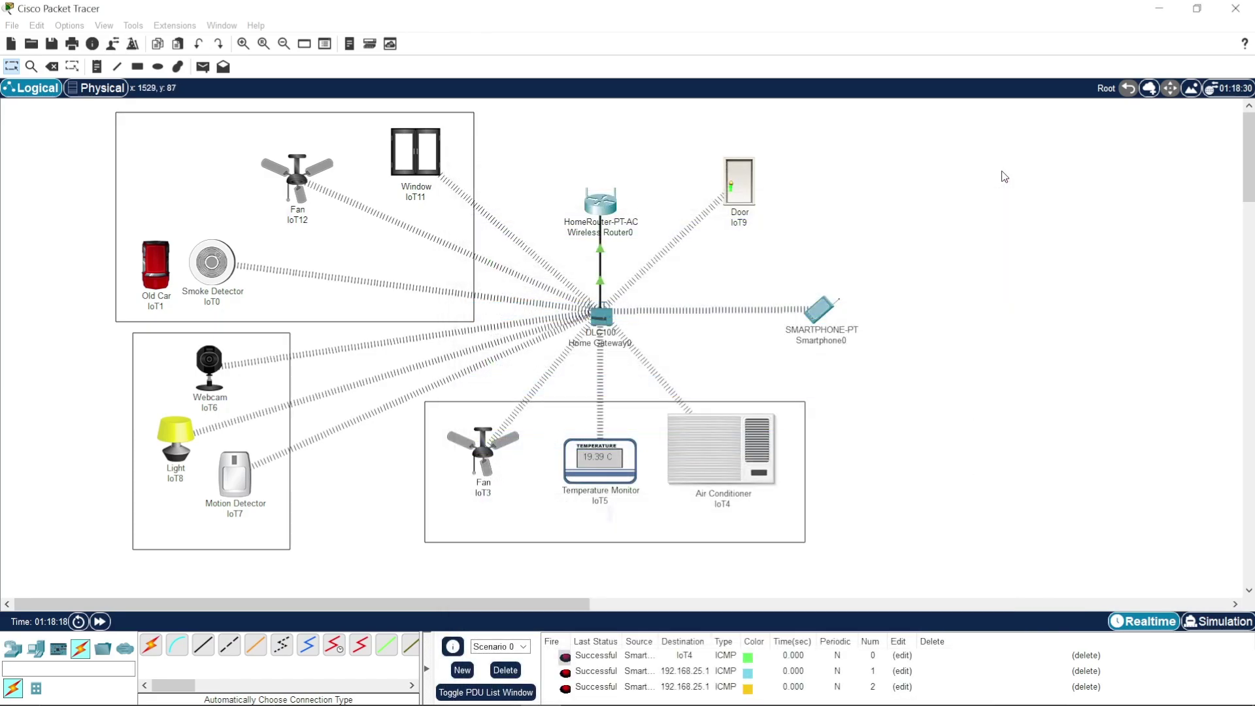